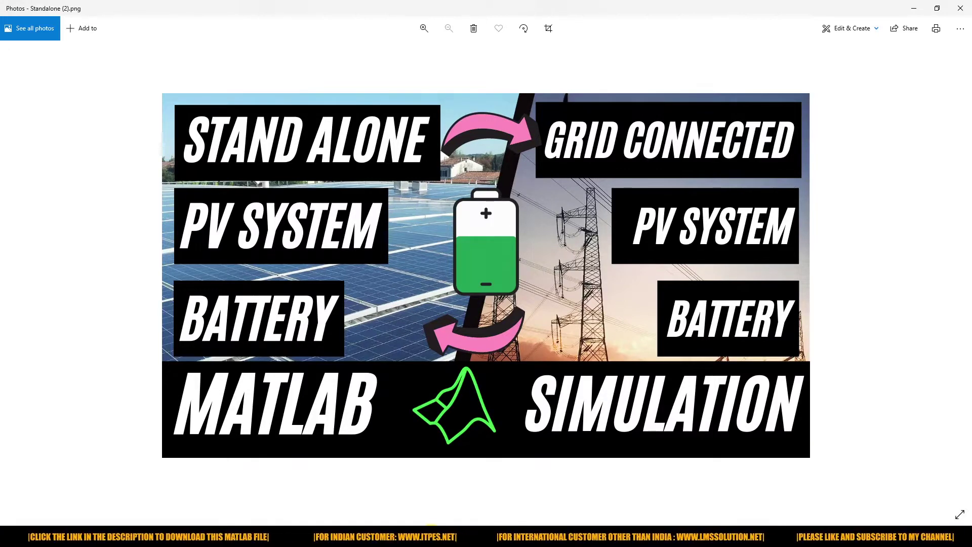
Step: Switch to the Simulink model Copy_of_Singlephase_INC_grid2 and mark the PV panel, boost converter and DC load with the pen
click(409, 537)
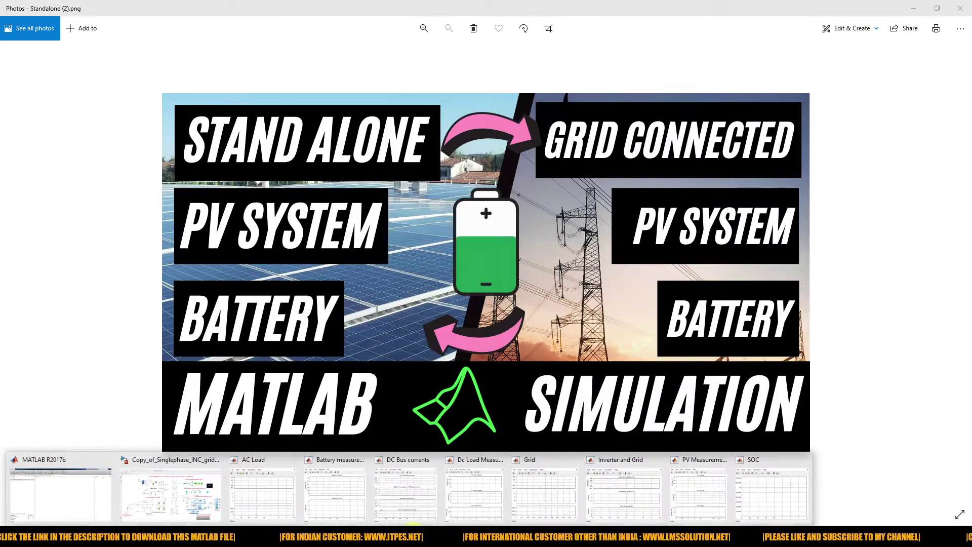
click(218, 506)
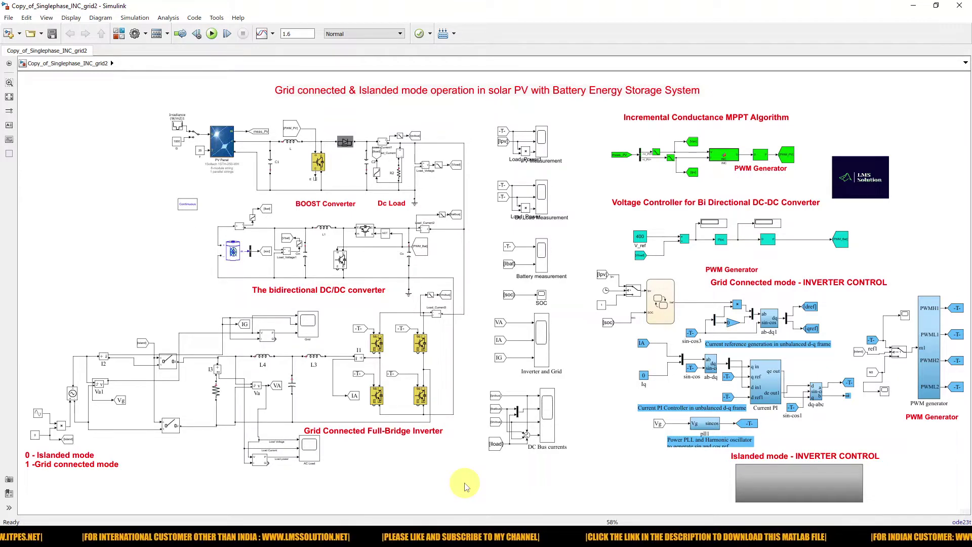
key(F12)
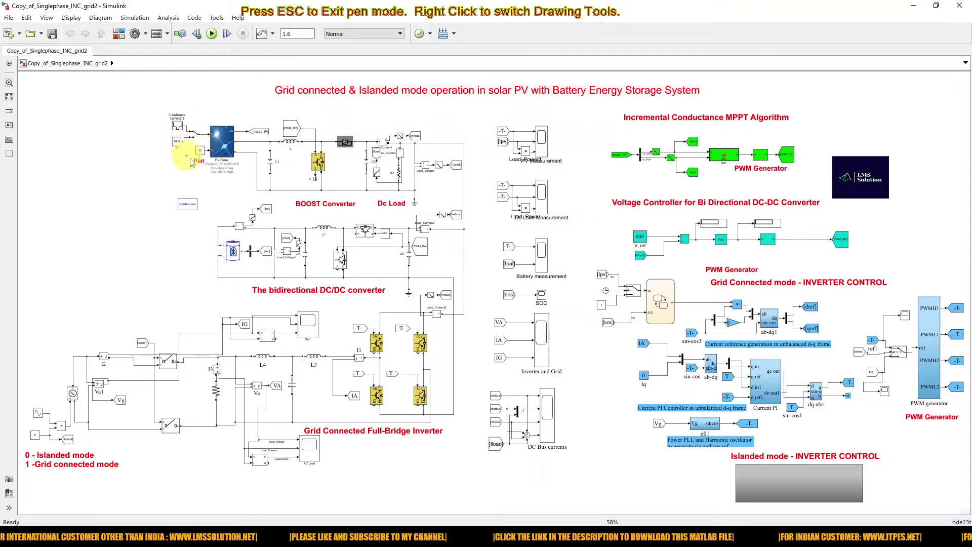
drag(188, 182, 241, 180)
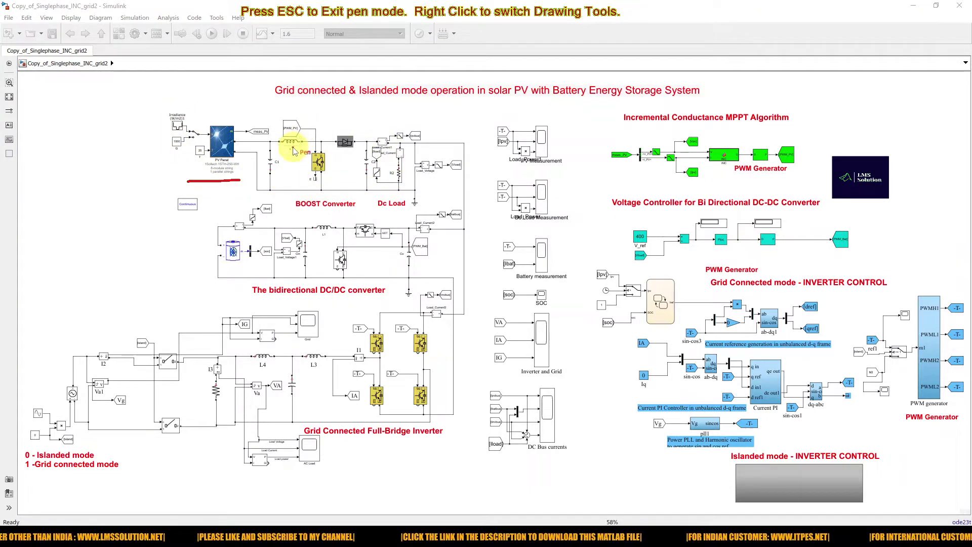
drag(300, 196, 377, 194)
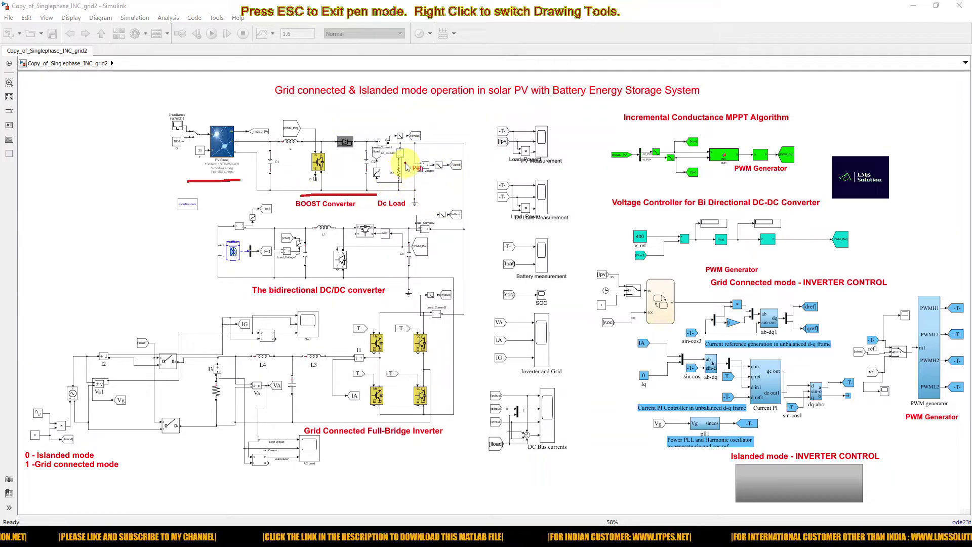
mouse_move(400, 162)
mouse_down()
mouse_move(377, 203)
mouse_move(405, 195)
mouse_move(410, 168)
mouse_up()
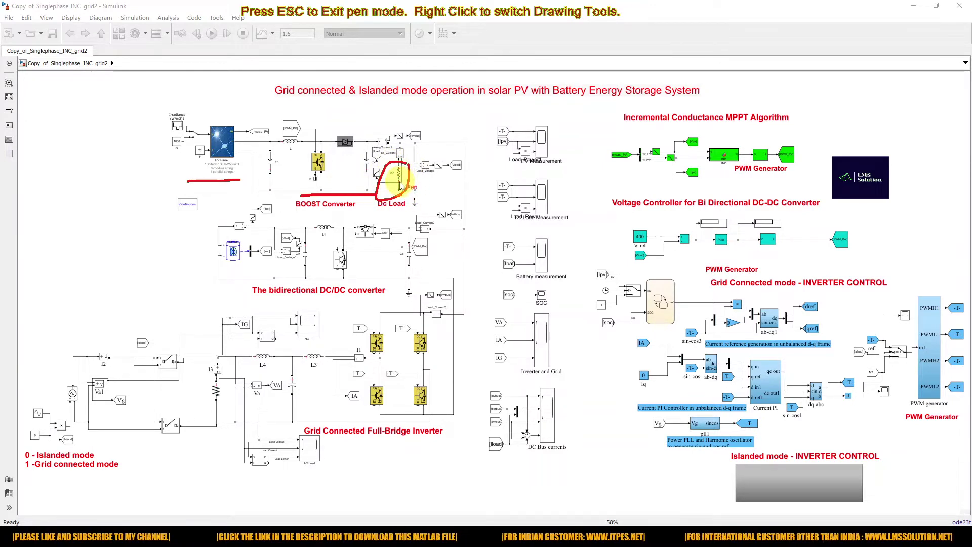
Step: Circle the battery, underline the bidirectional DC/DC converter and circle its DC bus connection with the pen
mouse_move(214, 228)
mouse_down()
mouse_move(215, 268)
mouse_move(234, 281)
mouse_move(247, 239)
mouse_up()
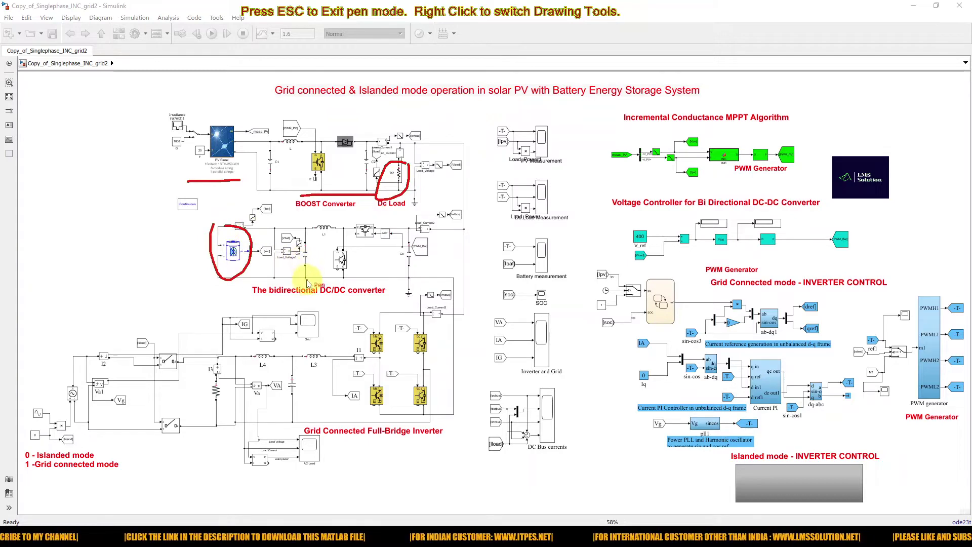
drag(289, 284, 396, 280)
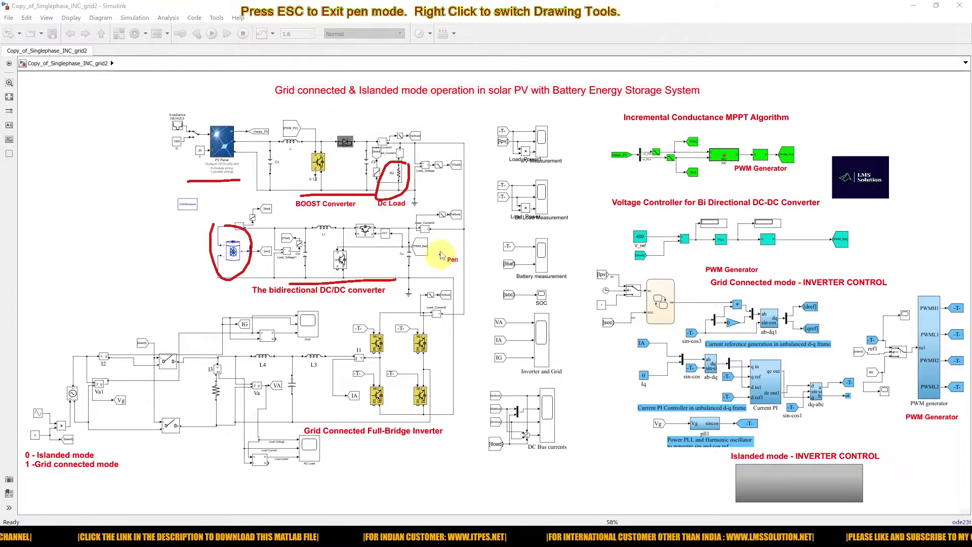
mouse_move(445, 227)
mouse_down()
mouse_move(416, 252)
mouse_move(430, 272)
mouse_move(458, 266)
mouse_move(449, 233)
mouse_up()
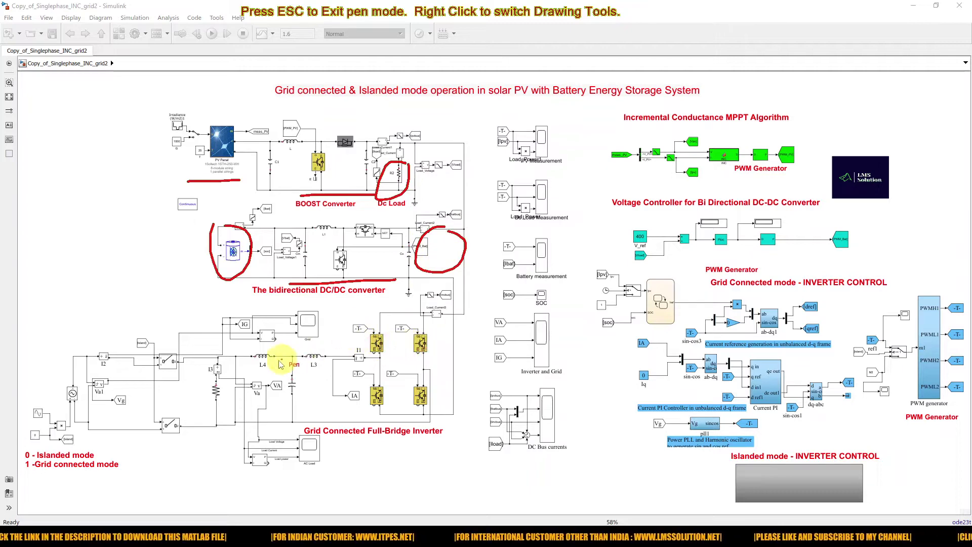
Step: Circle the full-bridge inverter, L3/L4 filter, AC load resistor and grid source with the pen, and clear the markings
mouse_move(388, 311)
mouse_down()
mouse_move(350, 340)
mouse_move(347, 376)
mouse_move(363, 408)
mouse_move(404, 421)
mouse_move(432, 415)
mouse_move(448, 377)
mouse_move(428, 329)
mouse_move(391, 305)
mouse_up()
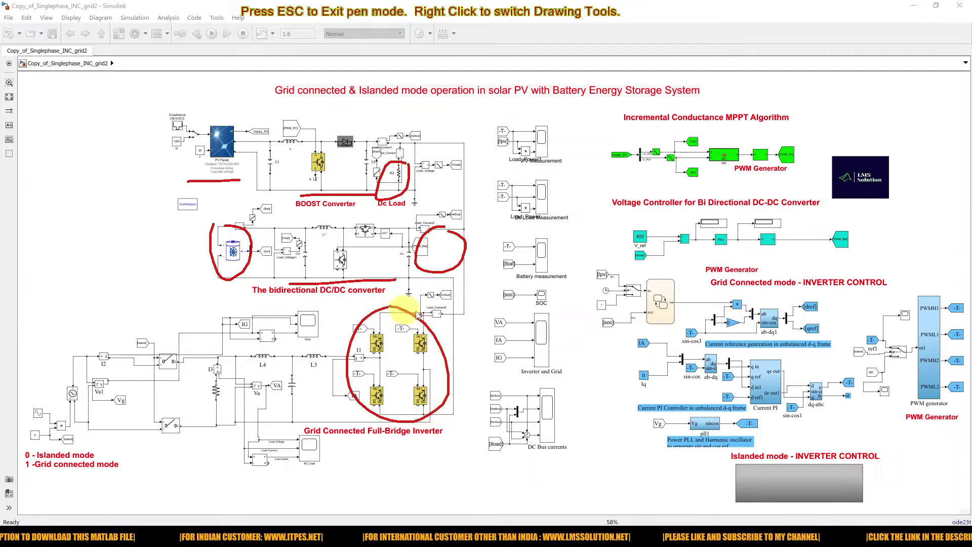
mouse_move(256, 348)
mouse_down()
mouse_move(261, 425)
mouse_move(295, 430)
mouse_move(326, 407)
mouse_move(333, 354)
mouse_move(268, 348)
mouse_move(199, 388)
mouse_move(198, 420)
mouse_move(218, 429)
mouse_move(232, 376)
mouse_move(202, 360)
mouse_up()
mouse_move(73, 353)
mouse_down()
mouse_move(59, 389)
mouse_move(69, 418)
mouse_move(86, 423)
mouse_move(111, 378)
mouse_move(98, 350)
mouse_move(76, 352)
mouse_up()
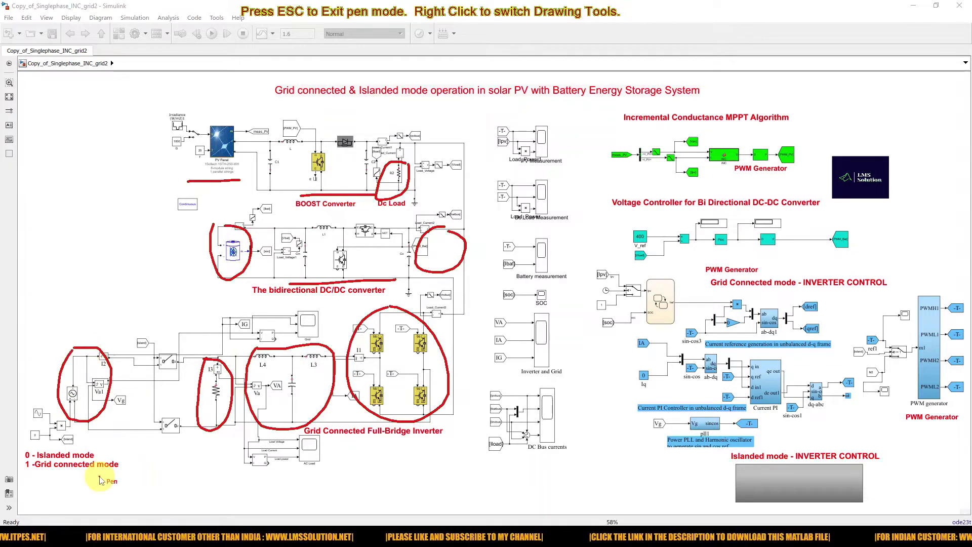
key(Escape)
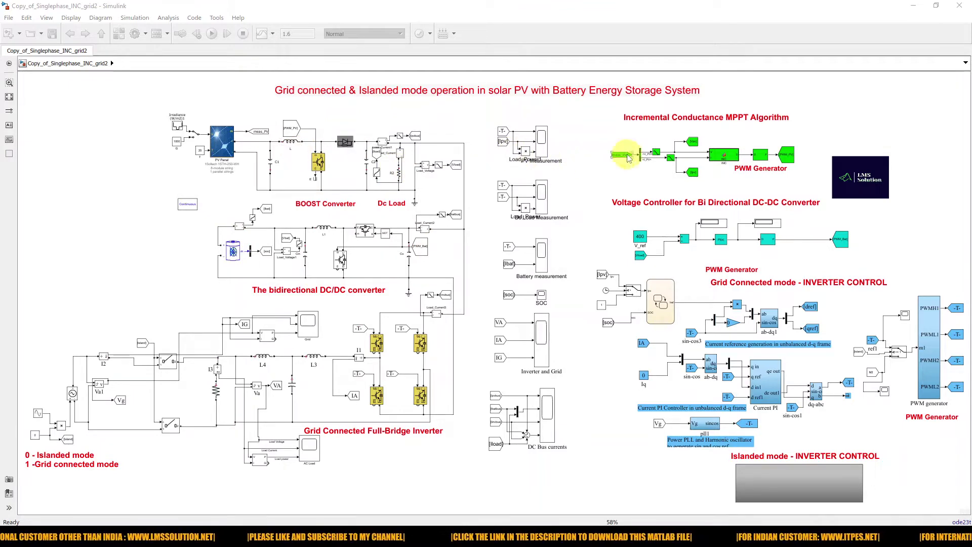
Step: Outline the Incremental Conductance MPPT Algorithm section and draw a pen arrow from it to the boost converter
key(ctrl+F4)
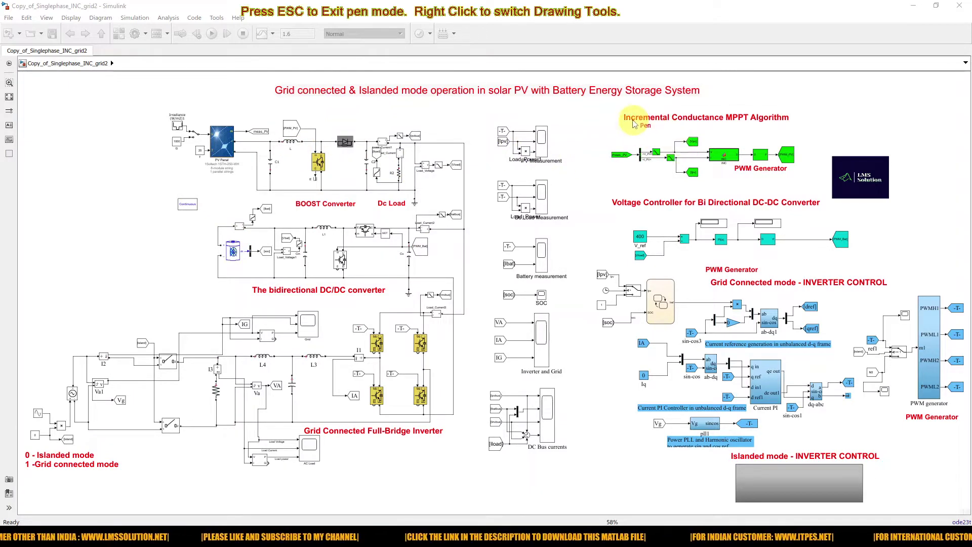
mouse_move(589, 114)
mouse_down()
mouse_move(592, 162)
mouse_move(719, 183)
mouse_move(803, 122)
mouse_move(788, 101)
mouse_move(610, 103)
mouse_move(589, 124)
mouse_up()
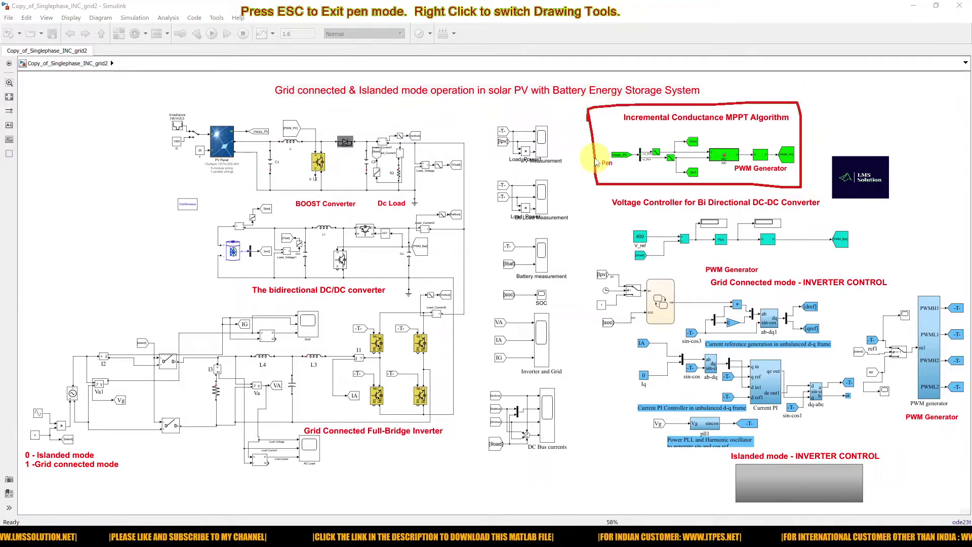
mouse_move(655, 152)
mouse_down()
mouse_move(611, 115)
mouse_move(473, 107)
mouse_move(367, 113)
mouse_move(334, 128)
mouse_move(331, 119)
mouse_move(344, 137)
mouse_up()
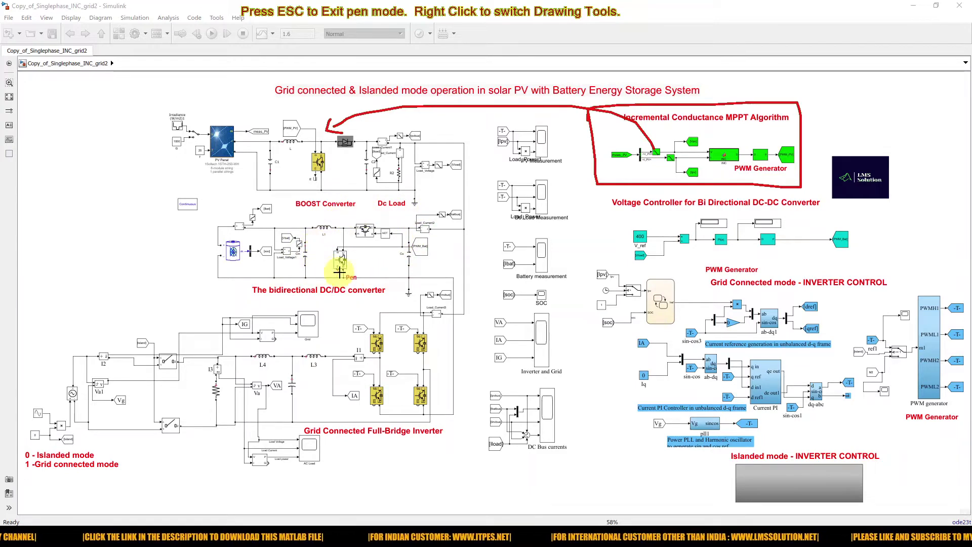
Step: Mark the DC bus, the Voltage Controller for Bi Directional DC-DC Converter section and the full-bridge inverter with the pen
mouse_move(452, 226)
mouse_down()
mouse_move(434, 274)
mouse_move(447, 283)
mouse_move(467, 271)
mouse_move(452, 226)
mouse_up()
mouse_move(620, 217)
mouse_down()
mouse_move(621, 271)
mouse_move(877, 266)
mouse_move(882, 242)
mouse_move(875, 207)
mouse_move(623, 213)
mouse_up()
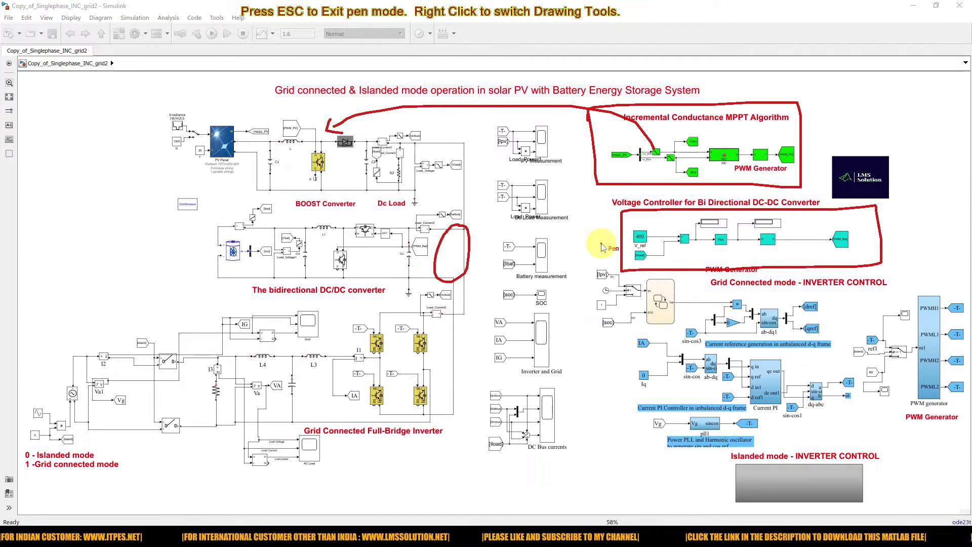
mouse_move(391, 299)
mouse_down()
mouse_move(369, 302)
mouse_move(342, 323)
mouse_move(326, 357)
mouse_move(330, 411)
mouse_move(366, 444)
mouse_move(463, 422)
mouse_move(470, 352)
mouse_move(431, 304)
mouse_move(385, 301)
mouse_up()
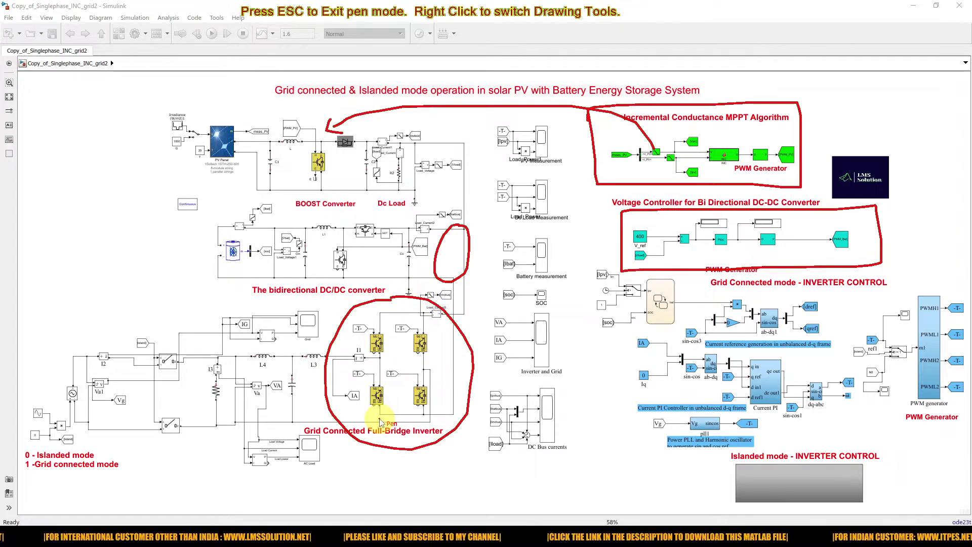
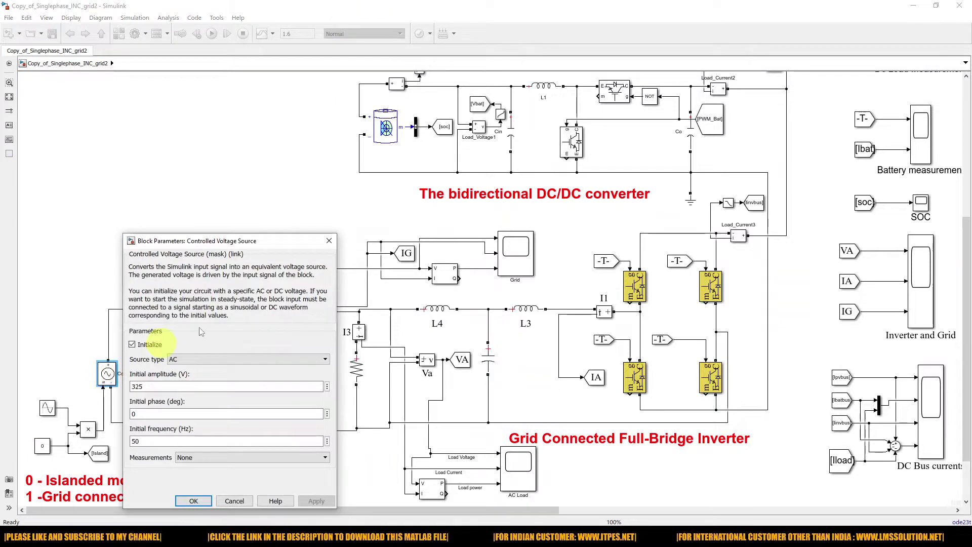
Step: Close the Controlled Voltage Source parameters, mark the sine and constant inputs with a 1 and an arrow to the source, and erase the markings
click(330, 241)
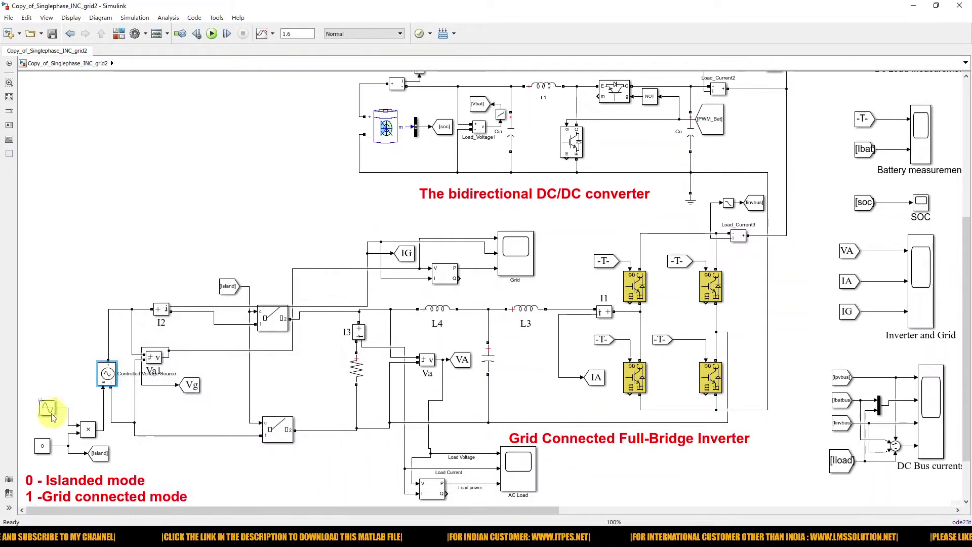
key(F10)
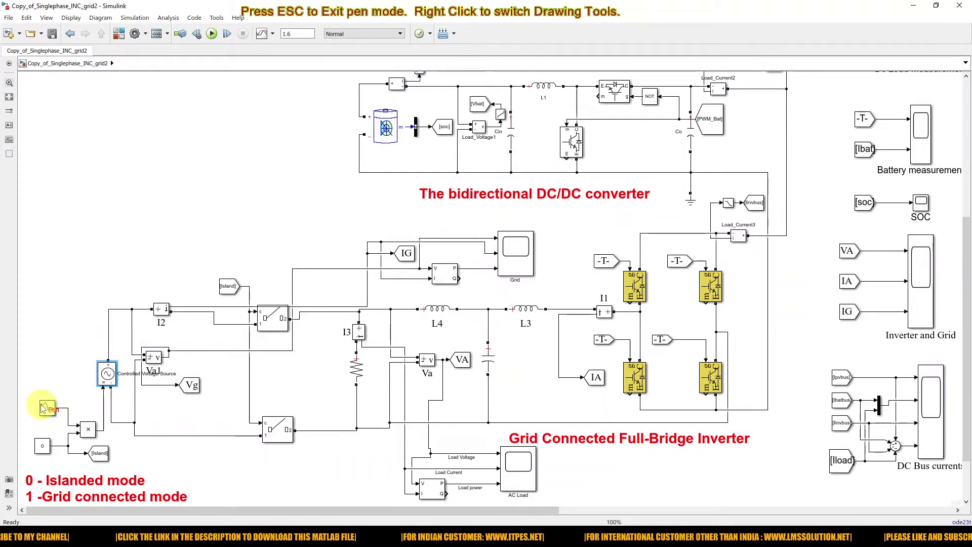
mouse_move(33, 399)
mouse_down()
mouse_move(29, 459)
mouse_move(91, 428)
mouse_move(45, 396)
mouse_move(30, 418)
mouse_move(49, 459)
mouse_up()
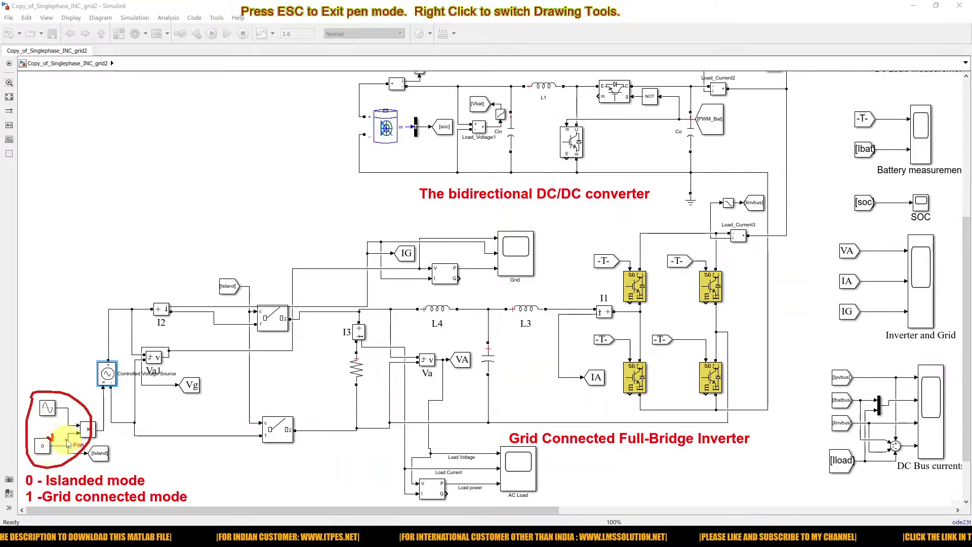
drag(89, 421, 102, 399)
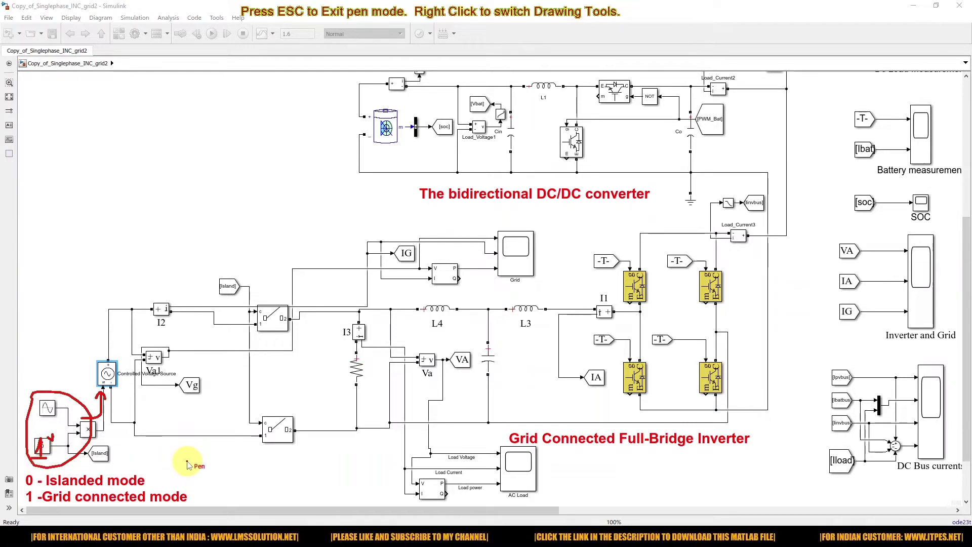
key(e)
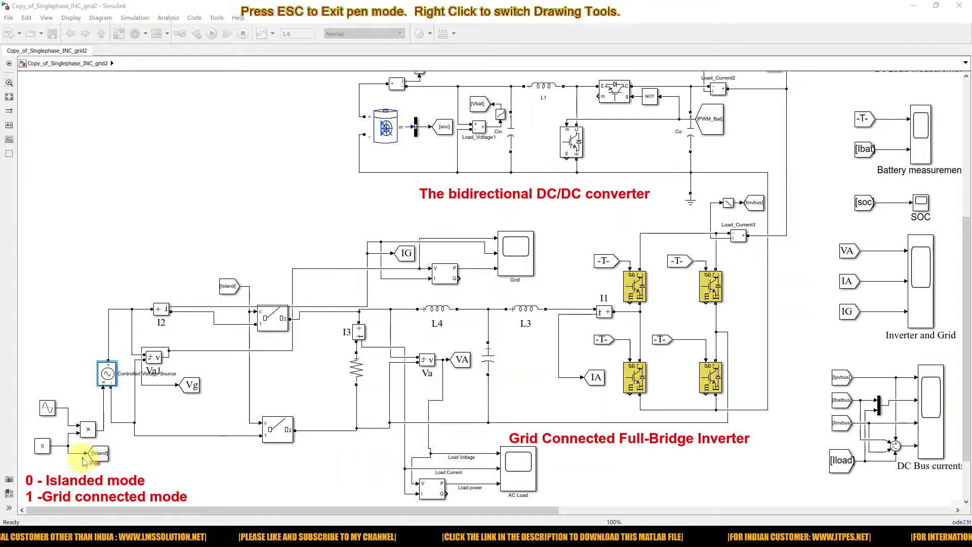
Step: Draw pen arrows from the Island tag to both grid switches and circle the sine wave and constant blocks
mouse_move(79, 458)
mouse_down()
mouse_move(157, 456)
mouse_move(183, 350)
mouse_move(248, 339)
mouse_move(247, 349)
mouse_up()
drag(161, 431, 235, 433)
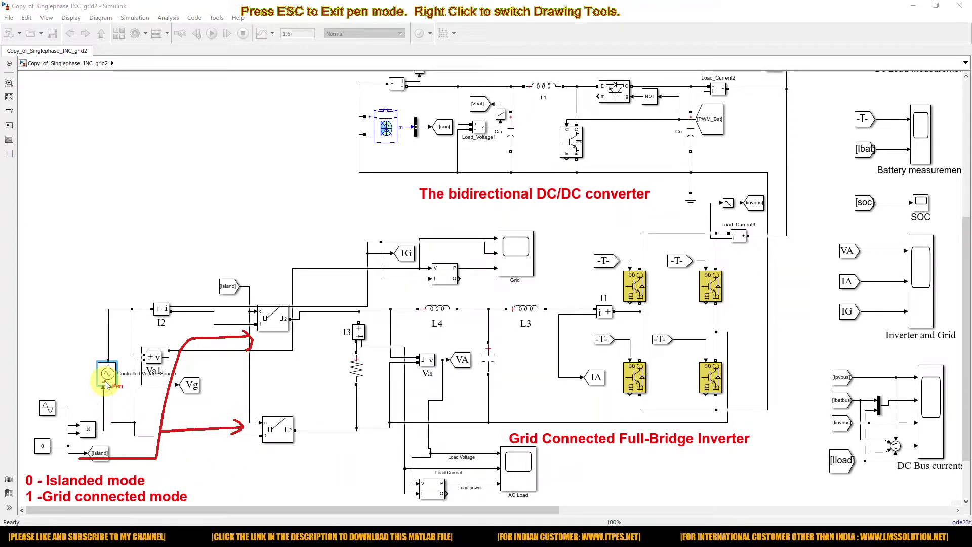
mouse_move(60, 391)
mouse_down()
mouse_move(32, 400)
mouse_move(16, 427)
mouse_move(38, 455)
mouse_move(72, 457)
mouse_move(86, 410)
mouse_move(60, 392)
mouse_up()
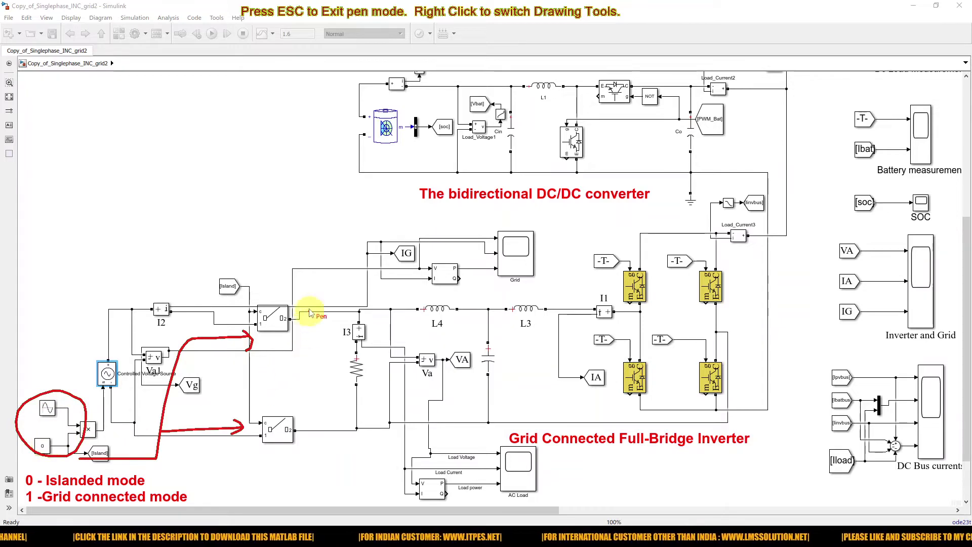
Step: Draw a pen boundary around the output side of the two switches to separate the grid from the inverter, and clear the markings
mouse_move(311, 273)
mouse_down()
mouse_move(310, 459)
mouse_move(232, 470)
mouse_up()
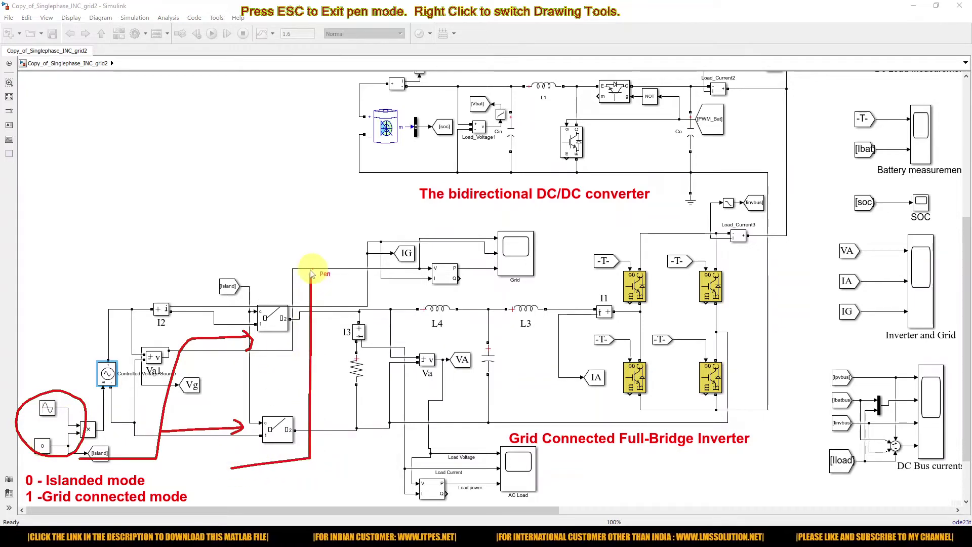
drag(310, 273, 192, 279)
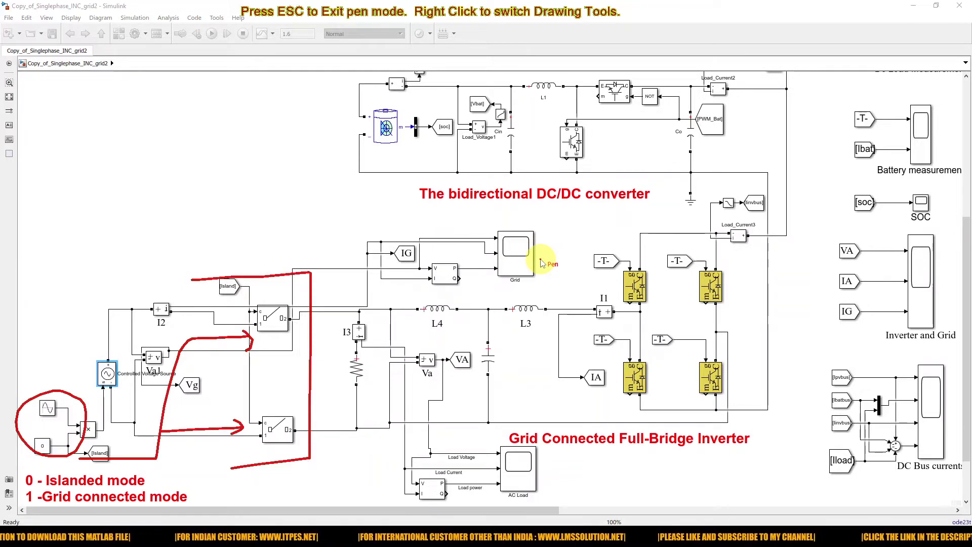
scroll(541, 263, up, 1)
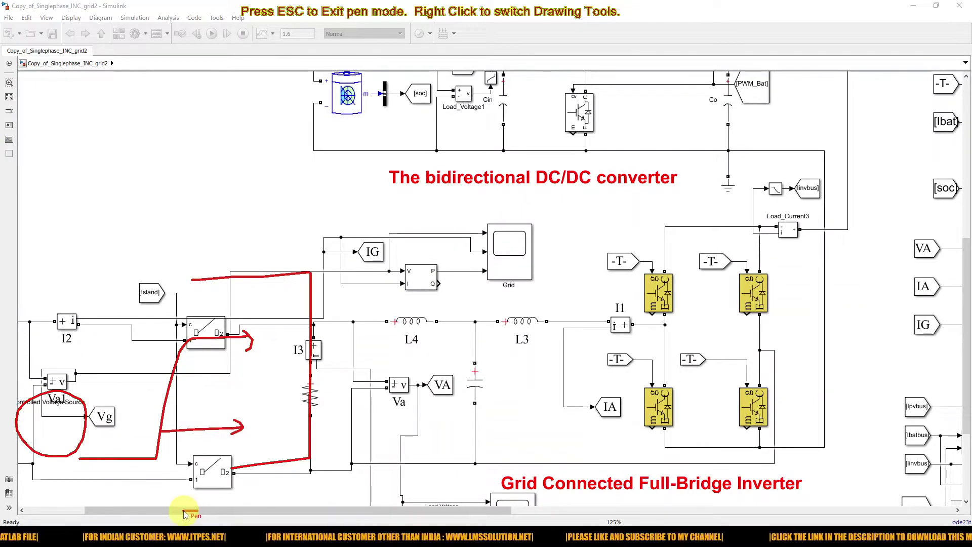
key(Escape)
Step: Show the islanding constant and draw a pen arrow from the grid source toward the load resistor, clearing the marking when finished
drag(180, 512, 122, 513)
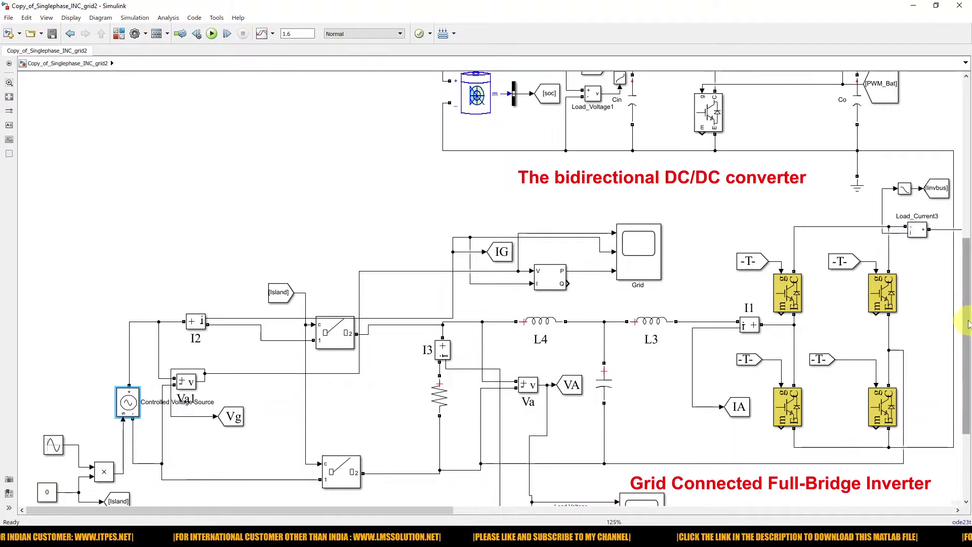
scroll(698, 436, down, 5)
click(52, 362)
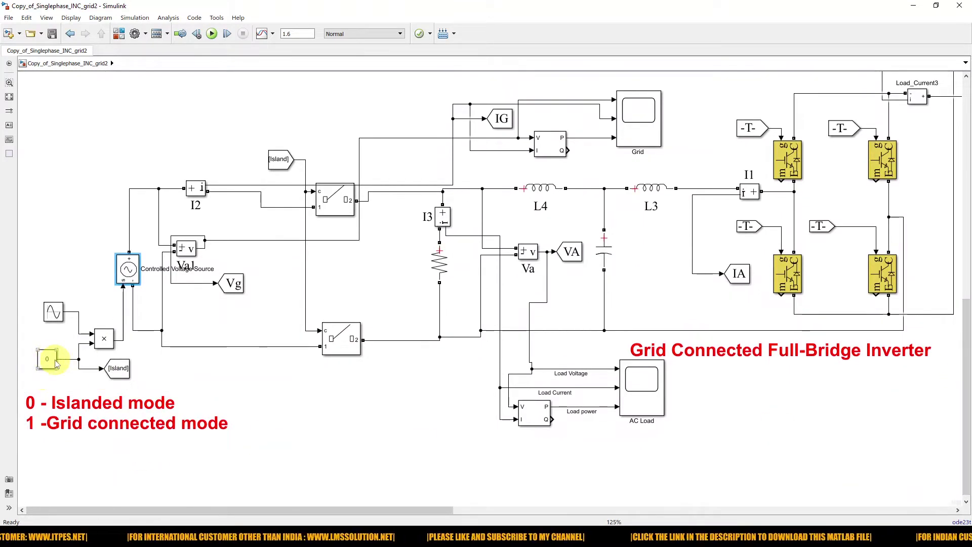
click(310, 226)
key(F10)
mouse_move(149, 245)
mouse_down()
mouse_move(399, 253)
mouse_move(390, 259)
mouse_up()
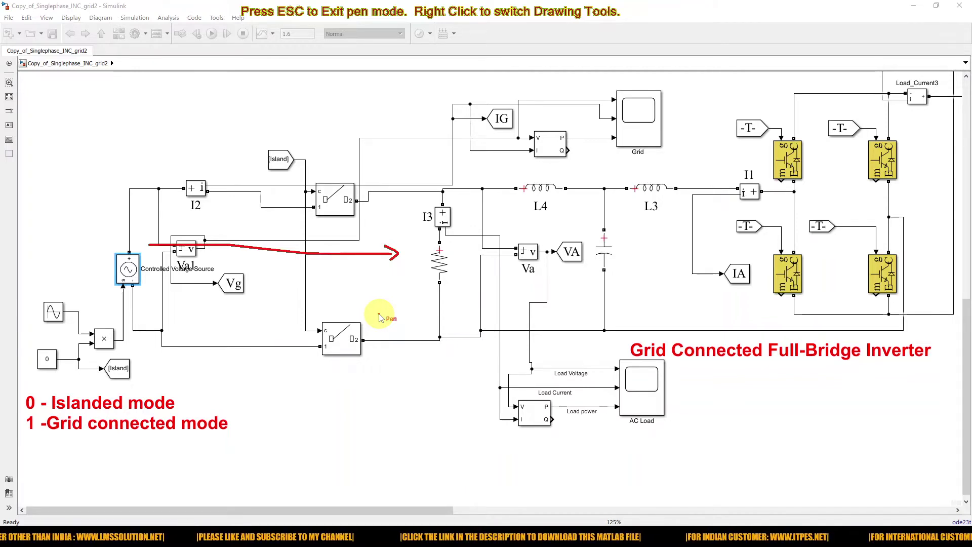
key(Escape)
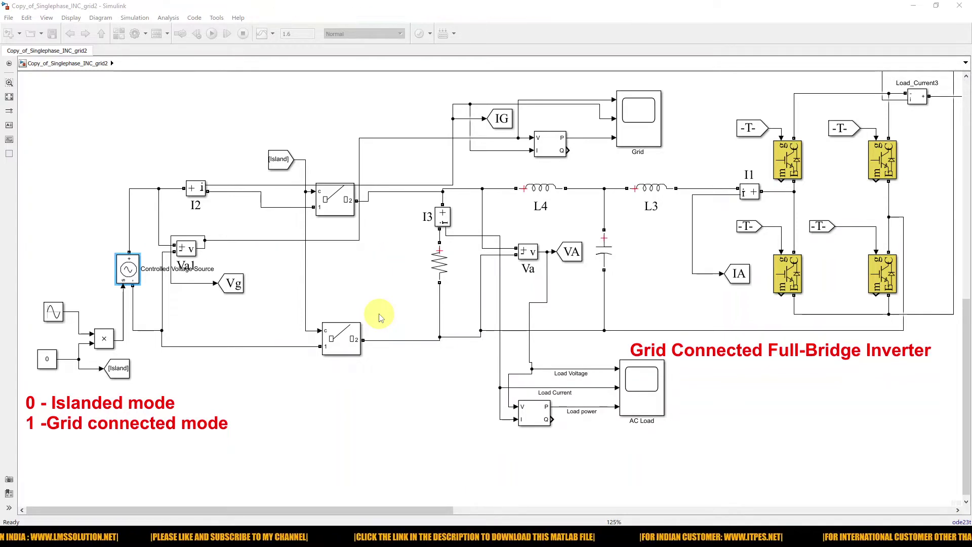
Step: Open the Islanded mode inverter control subsystem and underline in pen the VA input and the ab-dq block's ab and dq ports
click(9, 97)
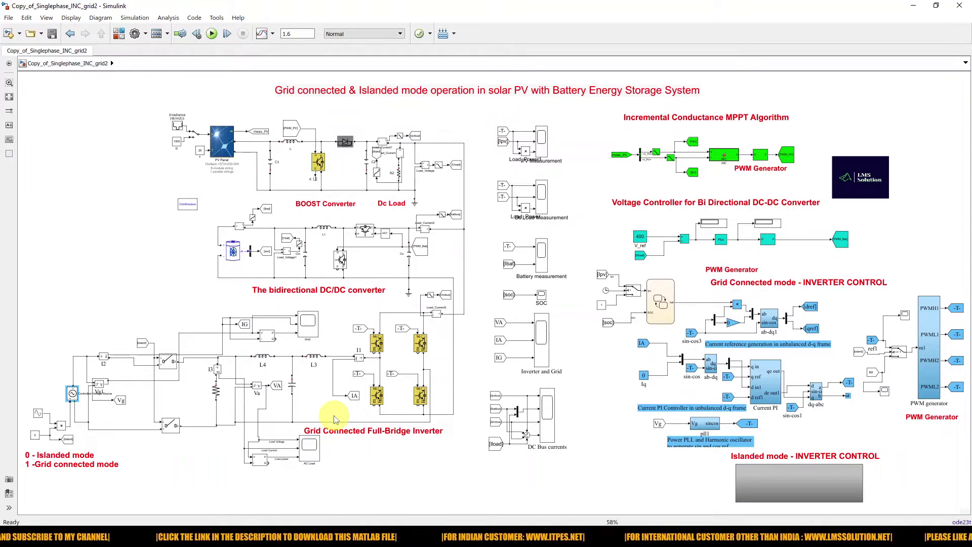
double_click(755, 480)
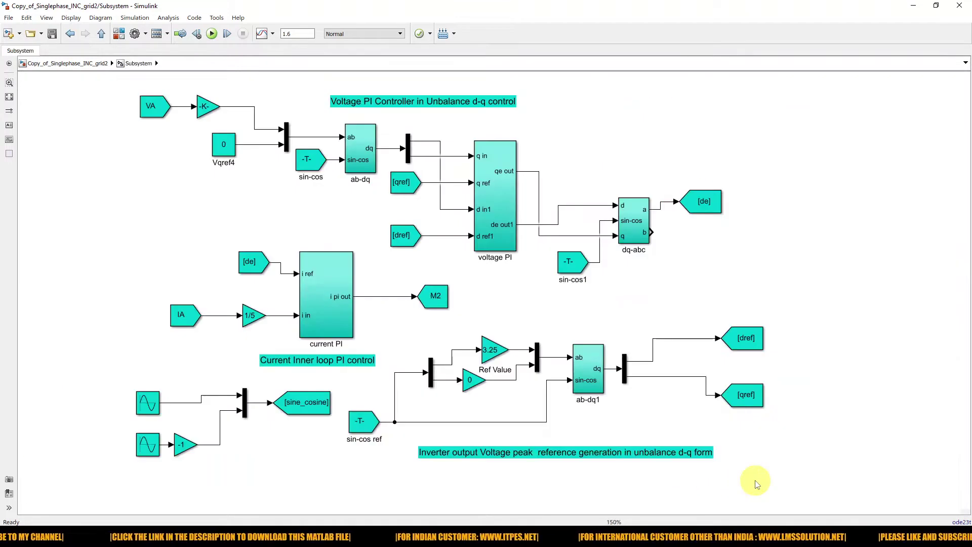
key(F8)
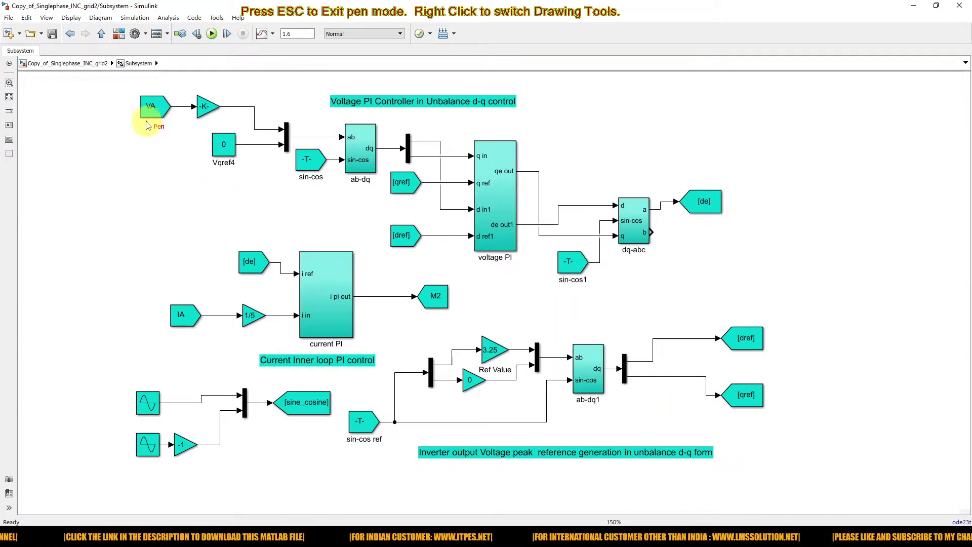
drag(142, 123, 169, 123)
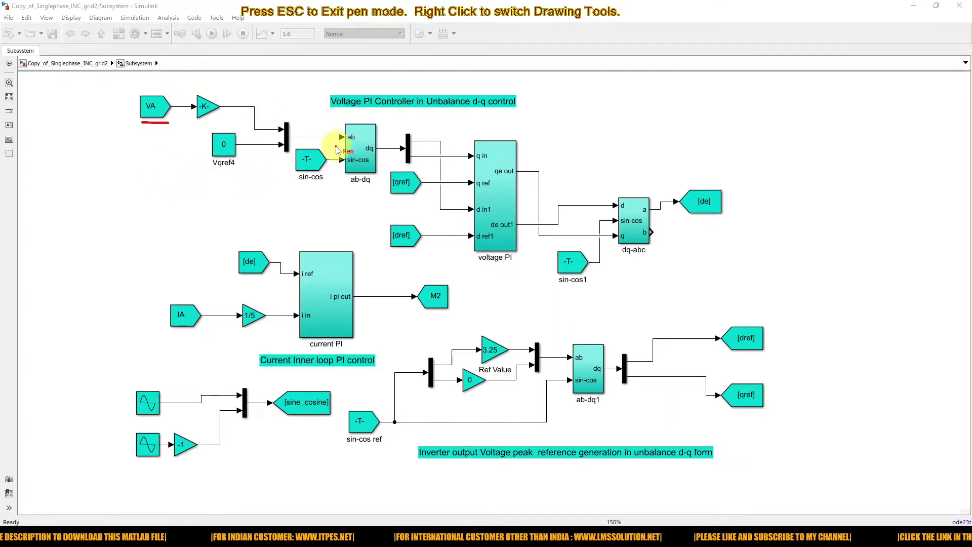
drag(342, 143, 378, 152)
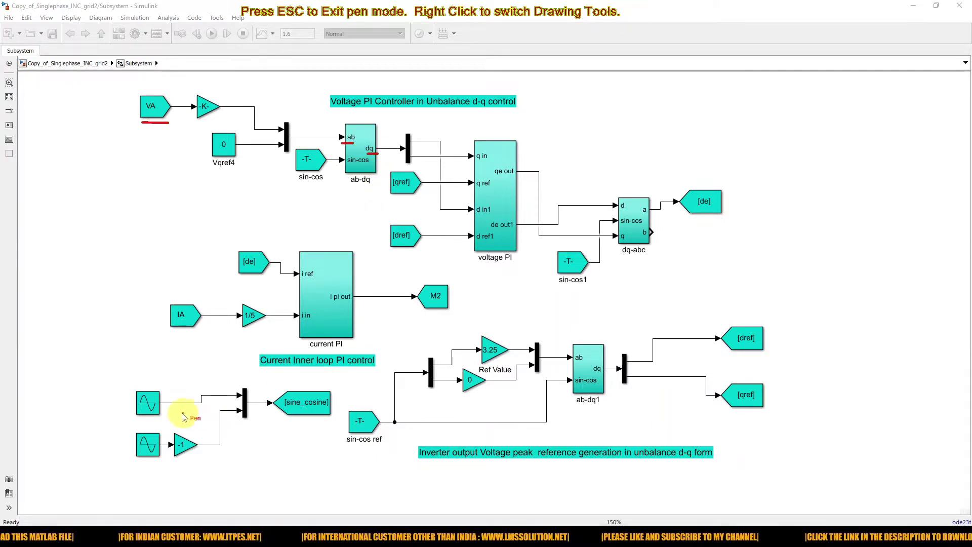
Step: Circle the sine_cosine and voltage reference generation groups and draw a pen line from the dref and qref tags to the voltage PI reference inputs
mouse_move(128, 388)
mouse_down()
mouse_move(114, 431)
mouse_move(152, 474)
mouse_move(244, 473)
mouse_move(332, 427)
mouse_move(337, 386)
mouse_move(290, 374)
mouse_move(139, 385)
mouse_up()
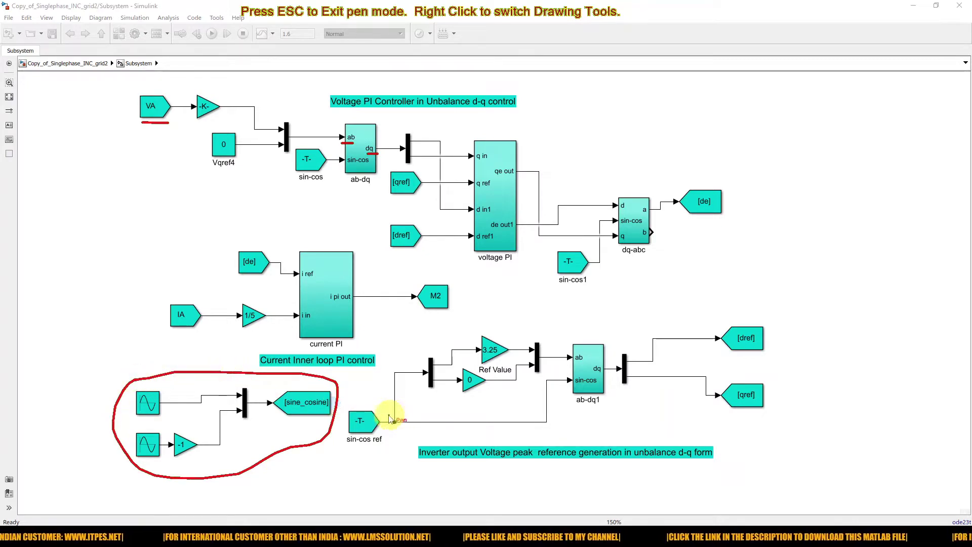
mouse_move(383, 378)
mouse_down()
mouse_move(337, 421)
mouse_move(356, 442)
mouse_move(548, 431)
mouse_move(675, 439)
mouse_move(786, 429)
mouse_move(807, 348)
mouse_move(771, 302)
mouse_move(414, 341)
mouse_move(382, 374)
mouse_up()
click(747, 340)
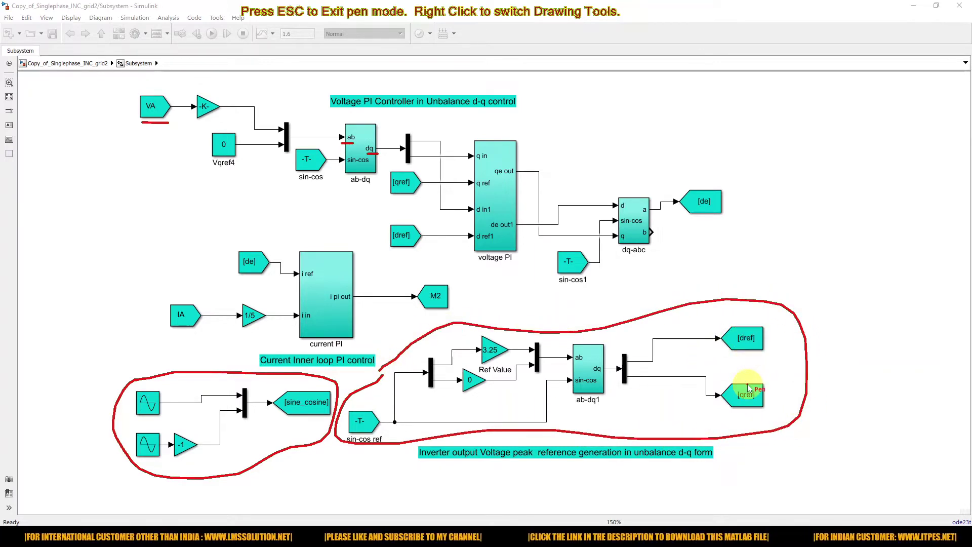
mouse_move(750, 374)
mouse_down()
mouse_move(795, 345)
mouse_move(766, 301)
mouse_move(604, 303)
mouse_move(494, 281)
mouse_move(470, 240)
mouse_move(455, 179)
mouse_up()
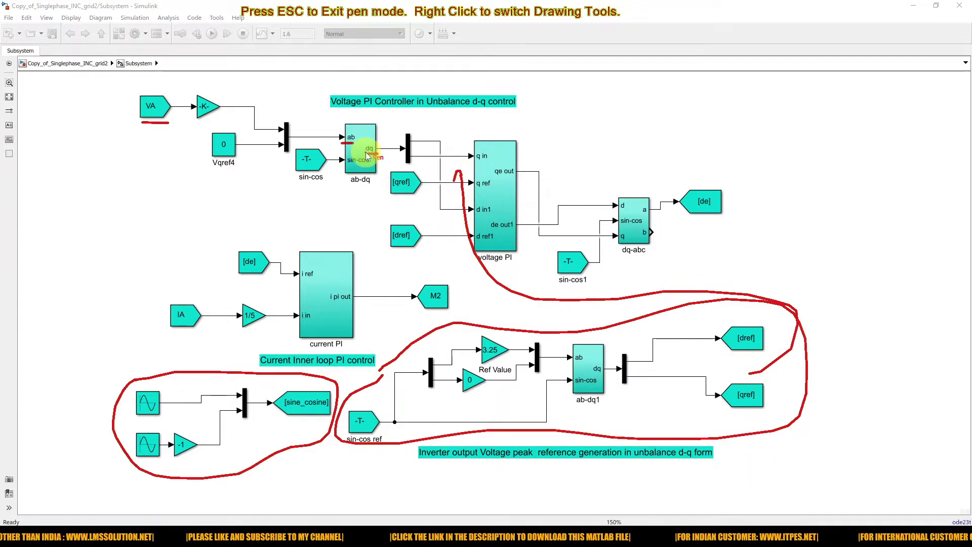
drag(368, 152, 378, 152)
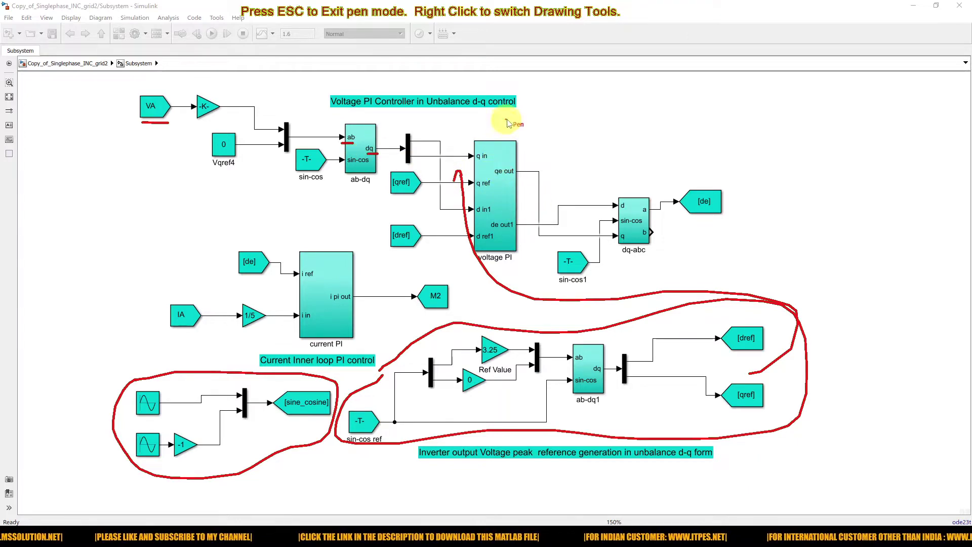
Step: Mark the voltage PI block and its two outputs in pen, underline the dq-abc block, and draw an arrow to the [de] tag it feeds
mouse_move(572, 140)
mouse_down()
mouse_move(524, 140)
mouse_move(541, 167)
mouse_up()
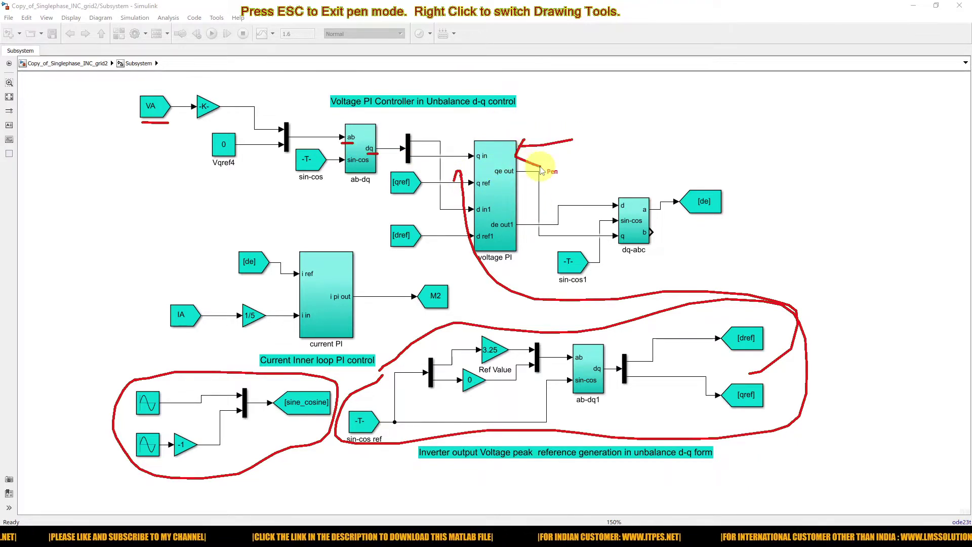
drag(505, 178, 527, 178)
drag(508, 232, 524, 232)
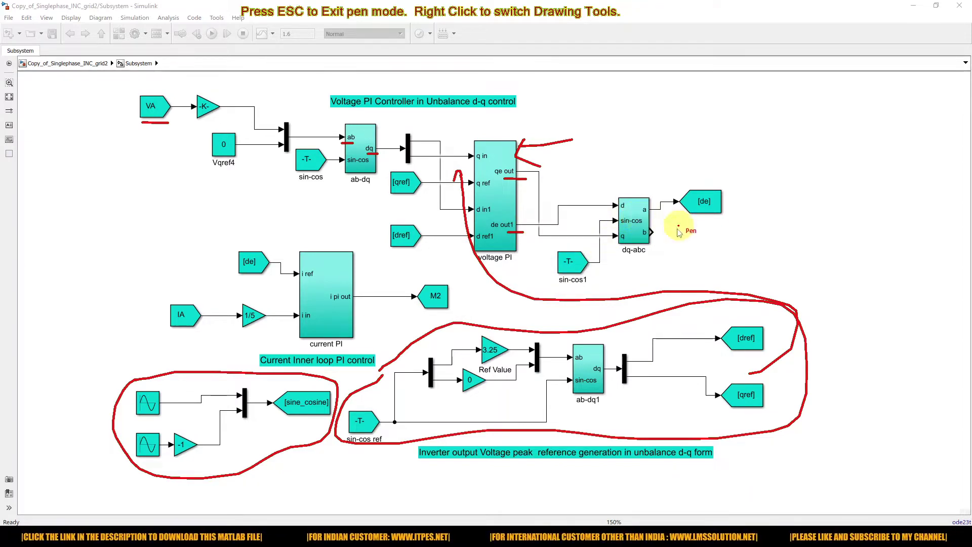
drag(643, 258, 662, 258)
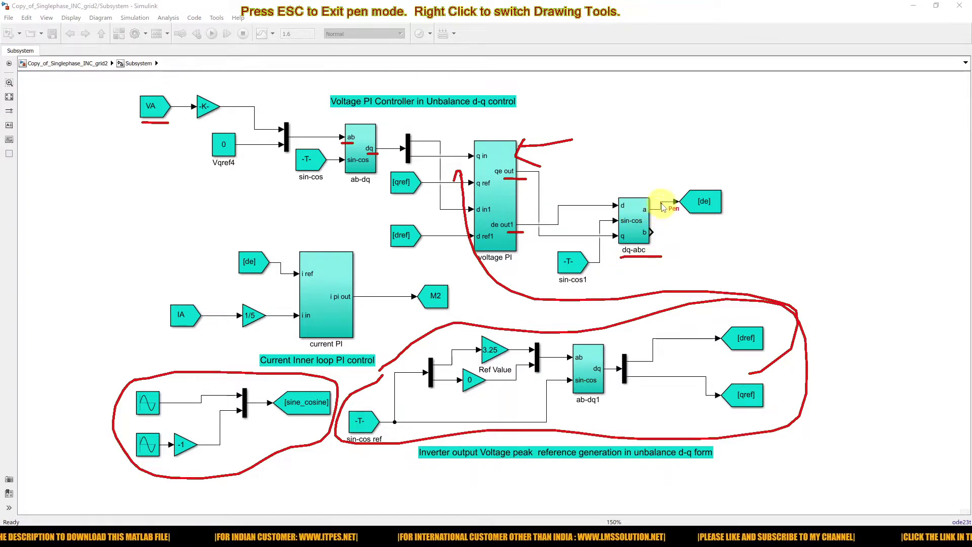
drag(674, 180, 674, 204)
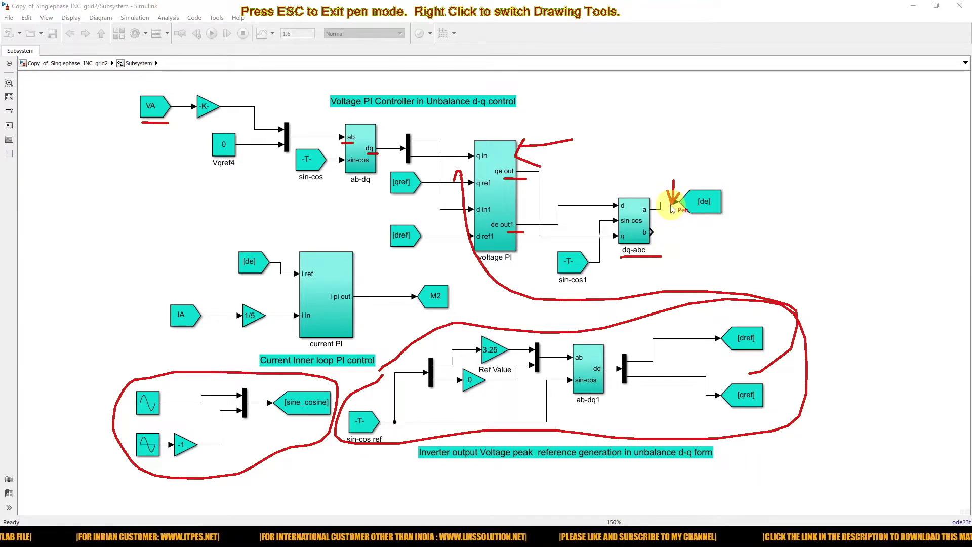
Step: Circle the IA input with its 1/5 gain, draw pen arrows to the current PI block and M2 tag, and clear the markings
mouse_move(197, 281)
mouse_down()
mouse_move(154, 295)
mouse_move(167, 343)
mouse_move(235, 349)
mouse_move(277, 303)
mouse_move(192, 278)
mouse_up()
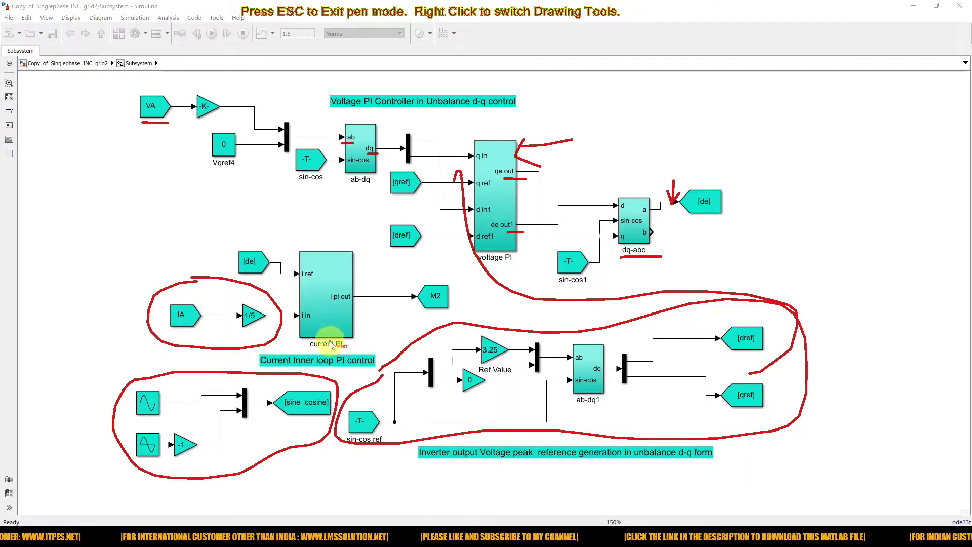
mouse_move(341, 228)
mouse_down()
mouse_move(340, 256)
mouse_move(349, 260)
mouse_move(356, 247)
mouse_up()
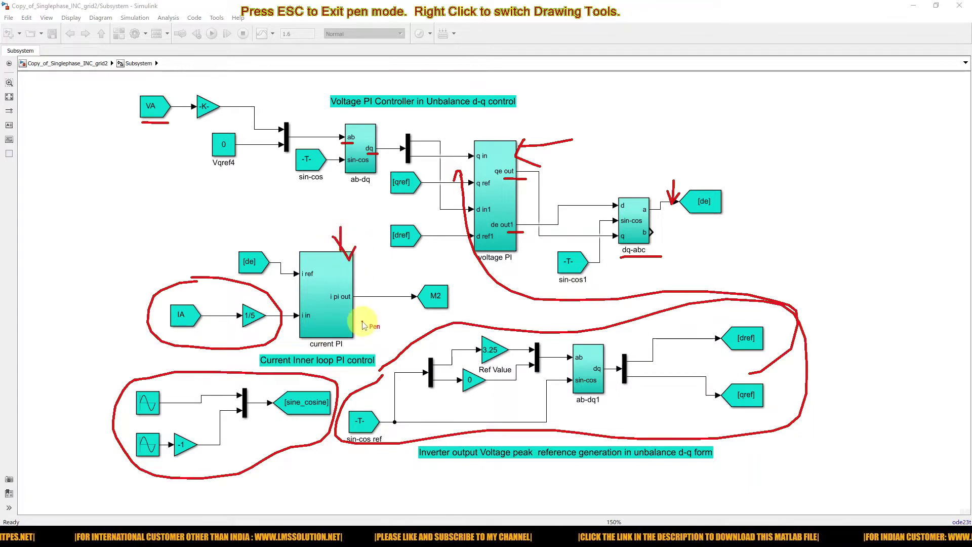
mouse_move(415, 322)
mouse_down()
mouse_move(415, 302)
mouse_move(421, 309)
mouse_up()
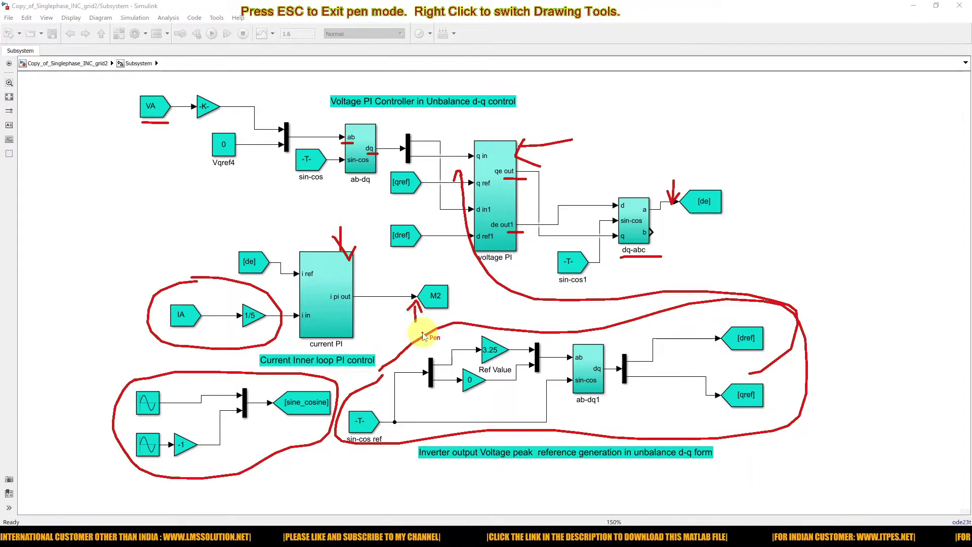
key(Escape)
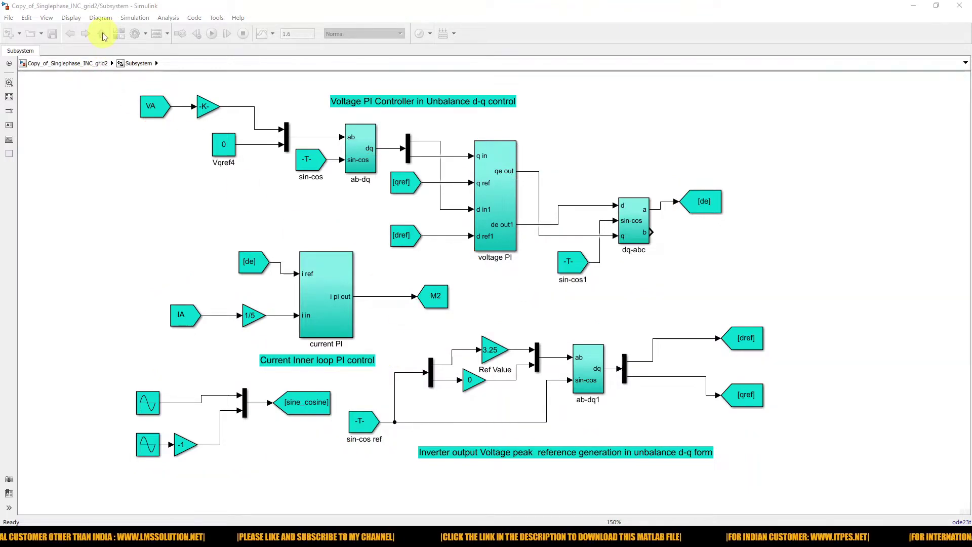
Step: Return to the top-level model, point out the Island tag at the switch feeding the PWM generator, and activate the pen
click(101, 34)
scroll(861, 393, up, 5)
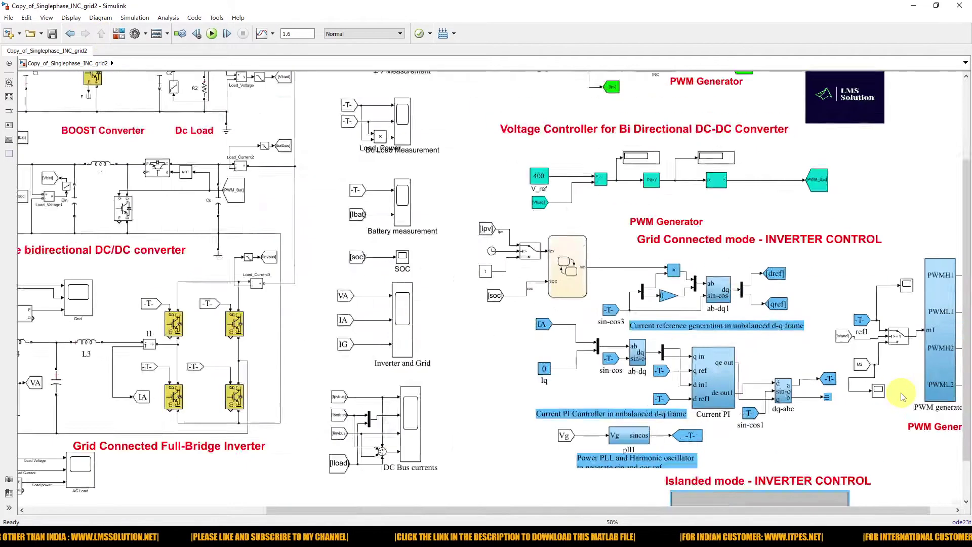
drag(812, 508, 925, 506)
click(680, 293)
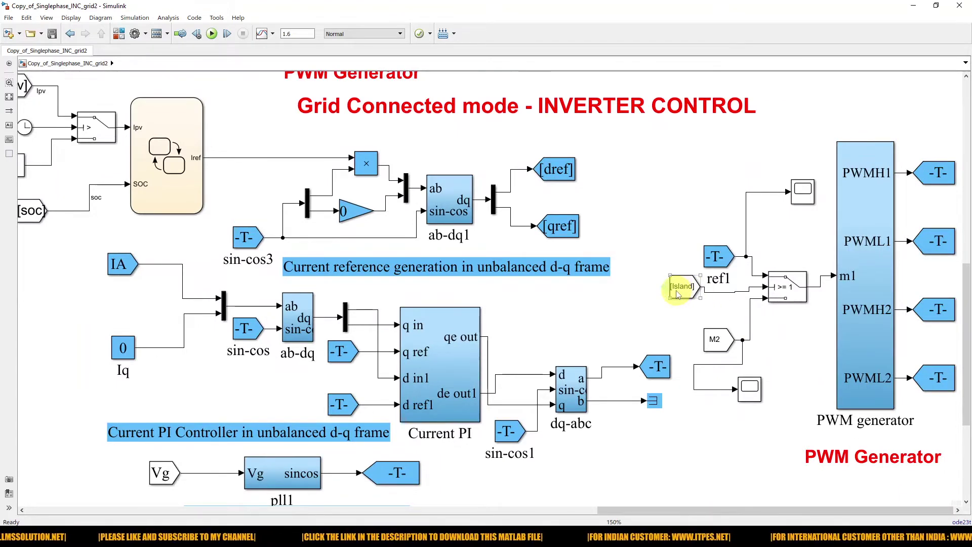
click(686, 310)
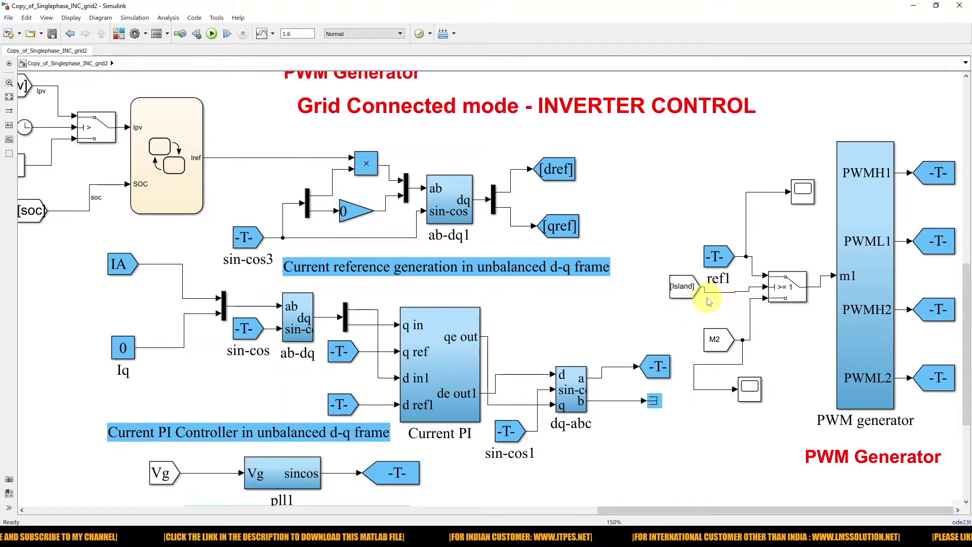
click(690, 294)
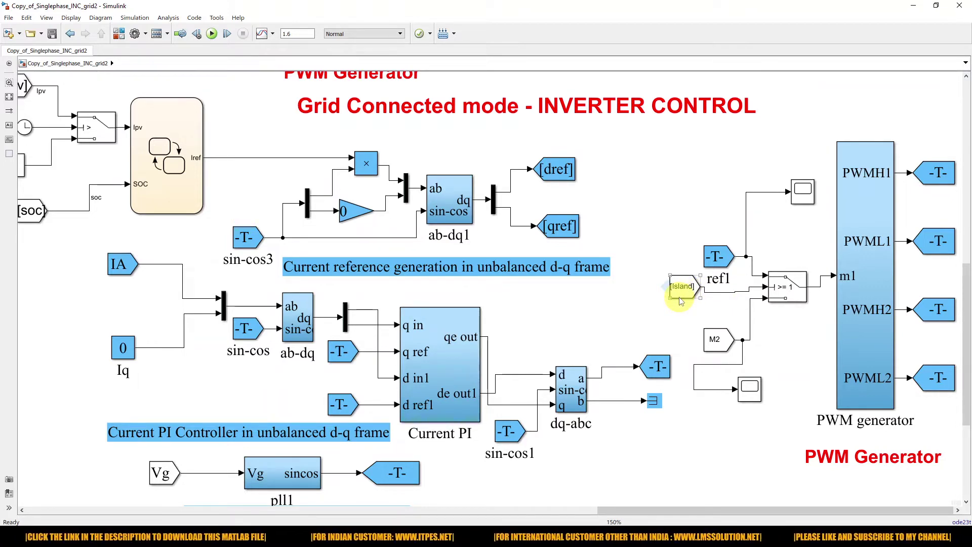
click(782, 324)
key(F9)
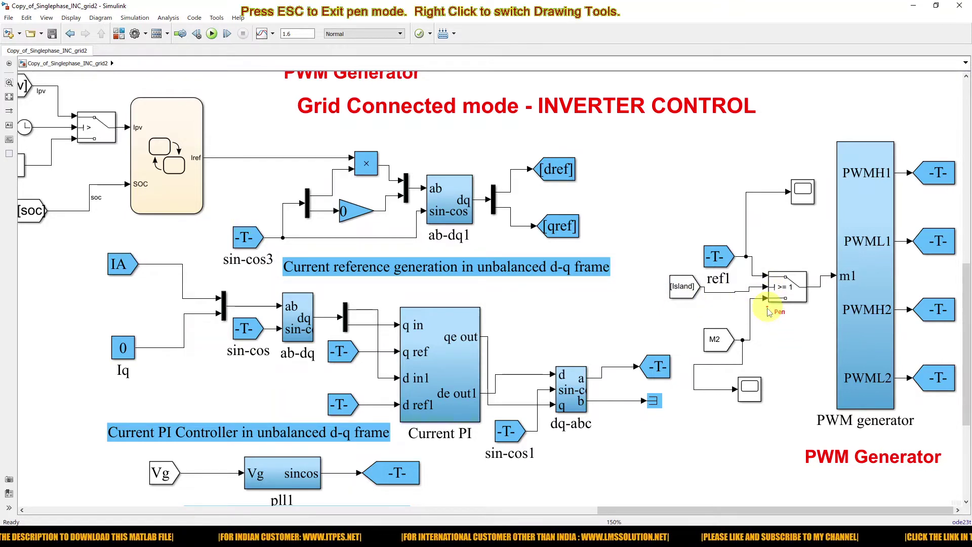
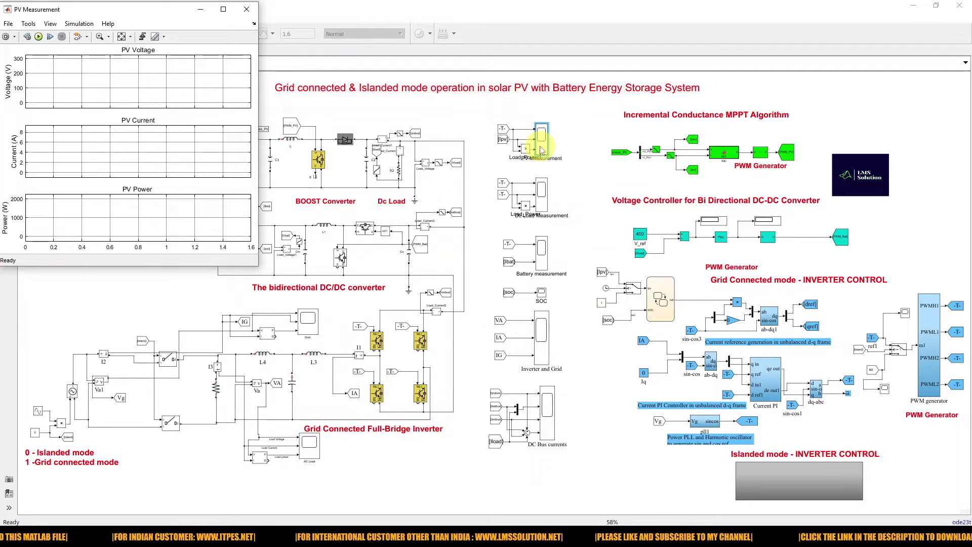
Step: View the Dc Load Measurement, Battery measurement, Inverter and Grid, and SOC scopes in turn, returning to the model
double_click(541, 195)
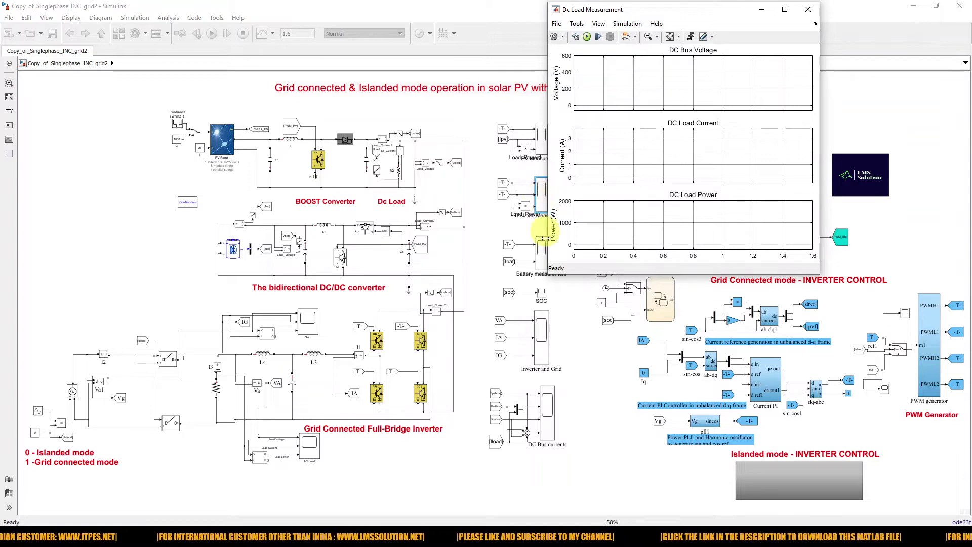
click(559, 302)
double_click(540, 248)
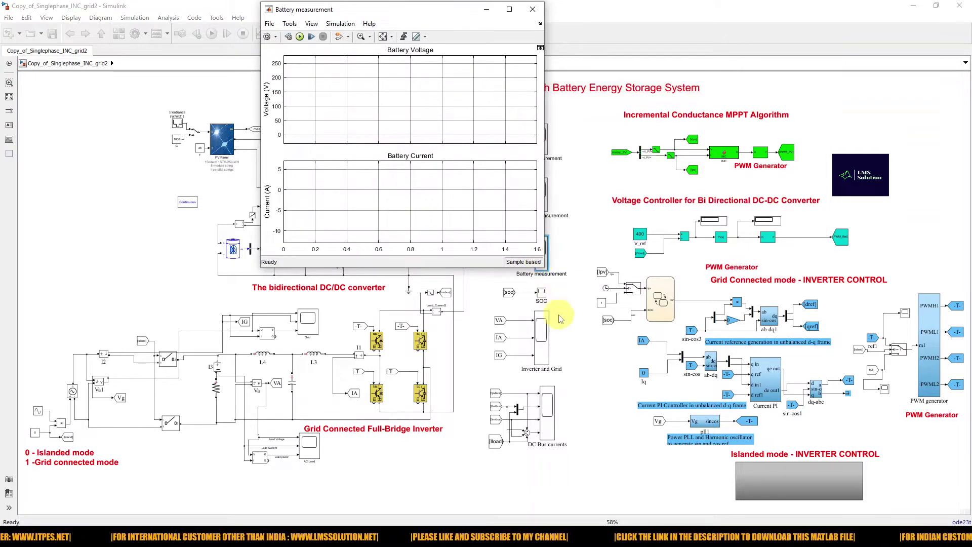
click(550, 338)
double_click(542, 338)
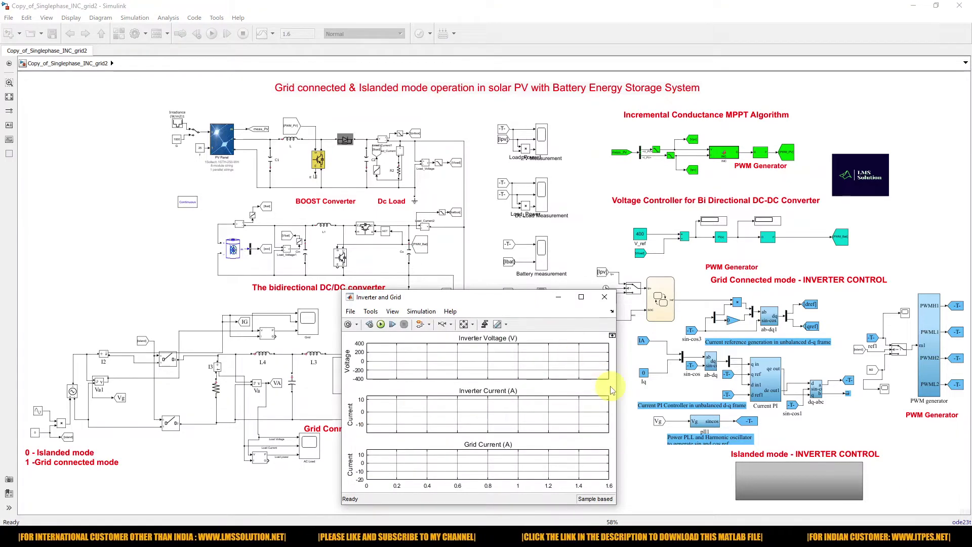
click(620, 398)
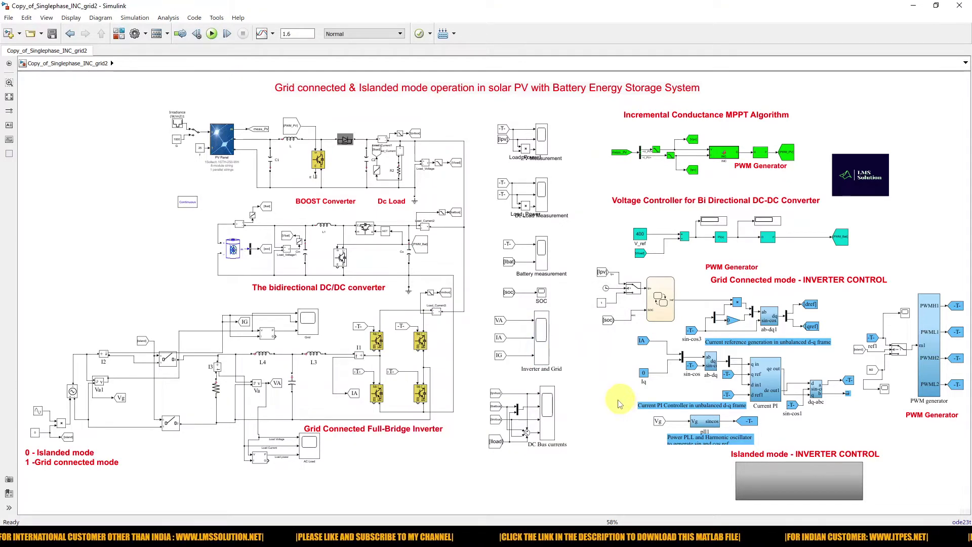
double_click(542, 296)
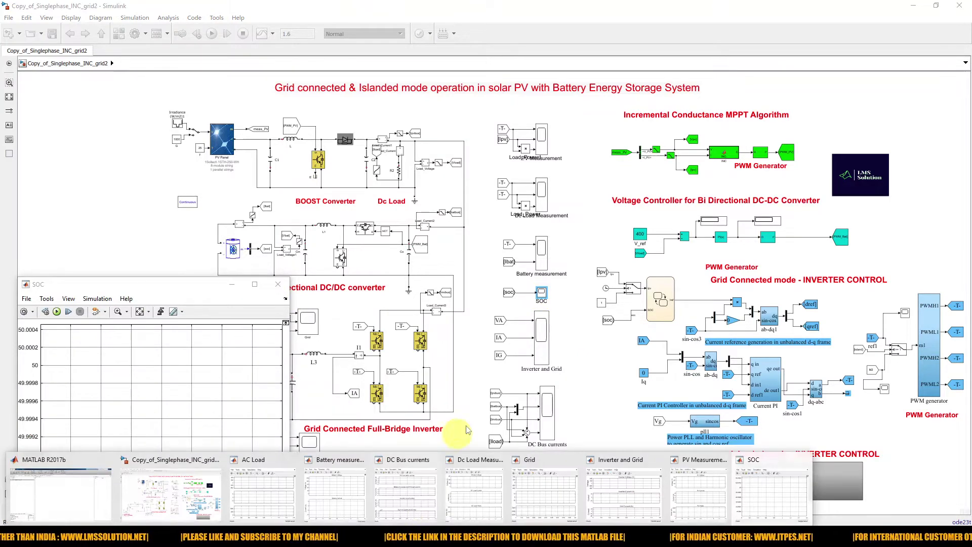
click(641, 362)
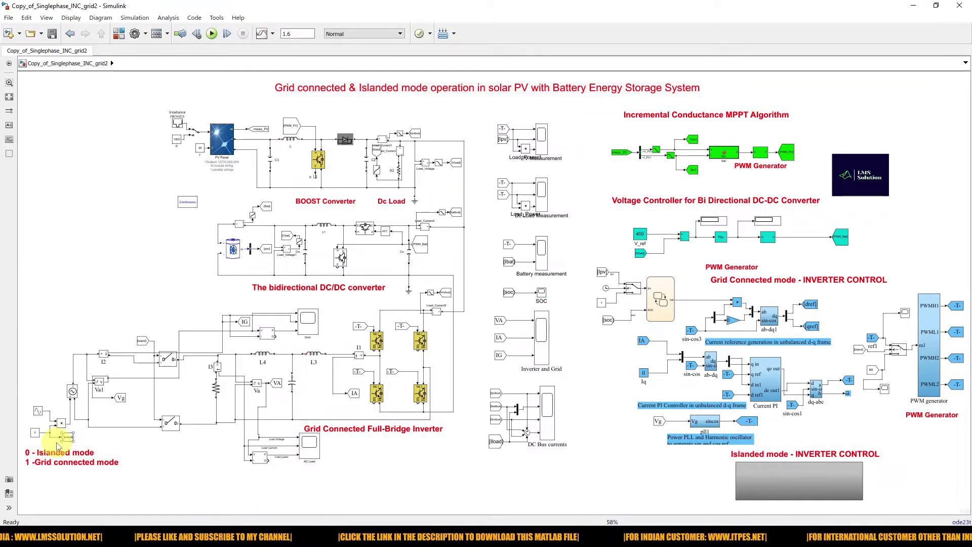
Step: Point out the mode-selection constant and bring the PV Measurement, Battery measurement and Dc Load Measurement scope windows in front of the model
click(35, 434)
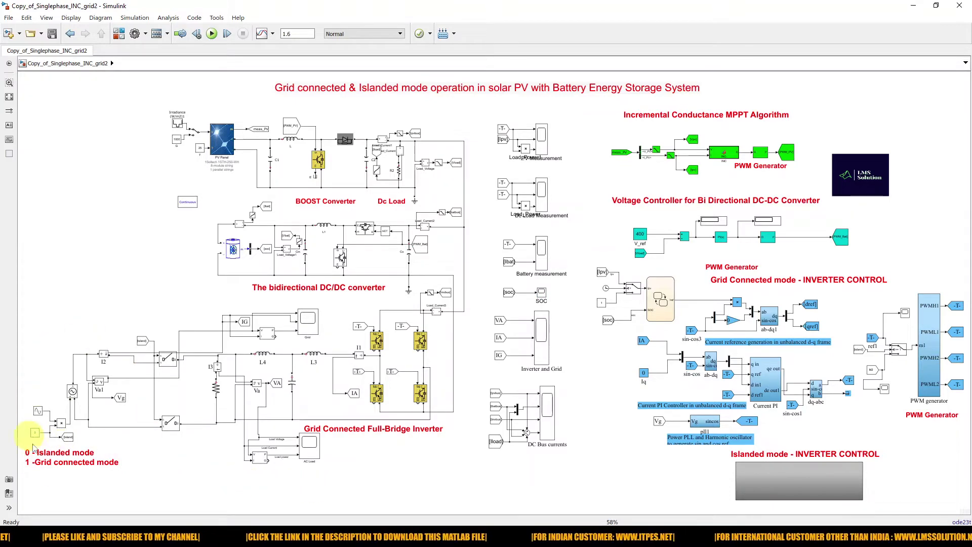
click(60, 537)
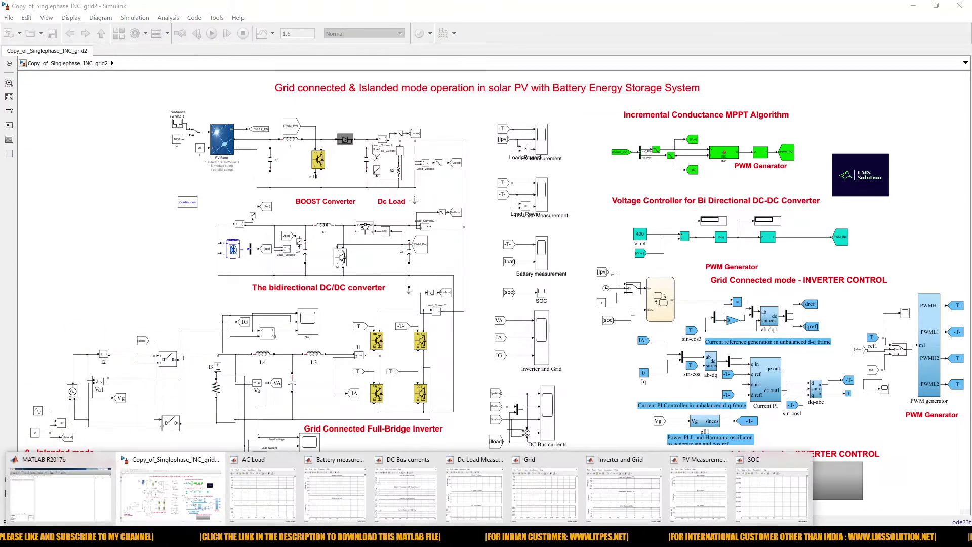
click(711, 490)
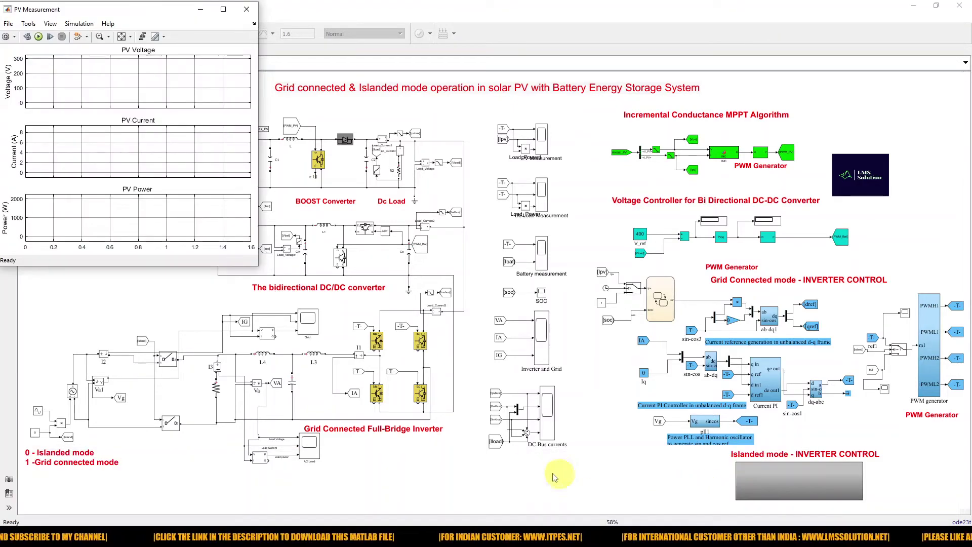
click(61, 537)
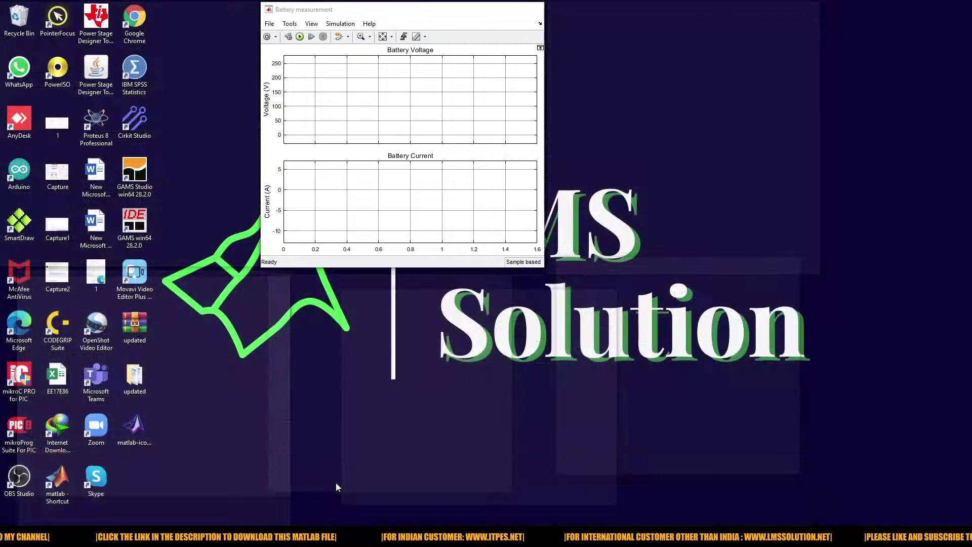
click(335, 484)
click(416, 530)
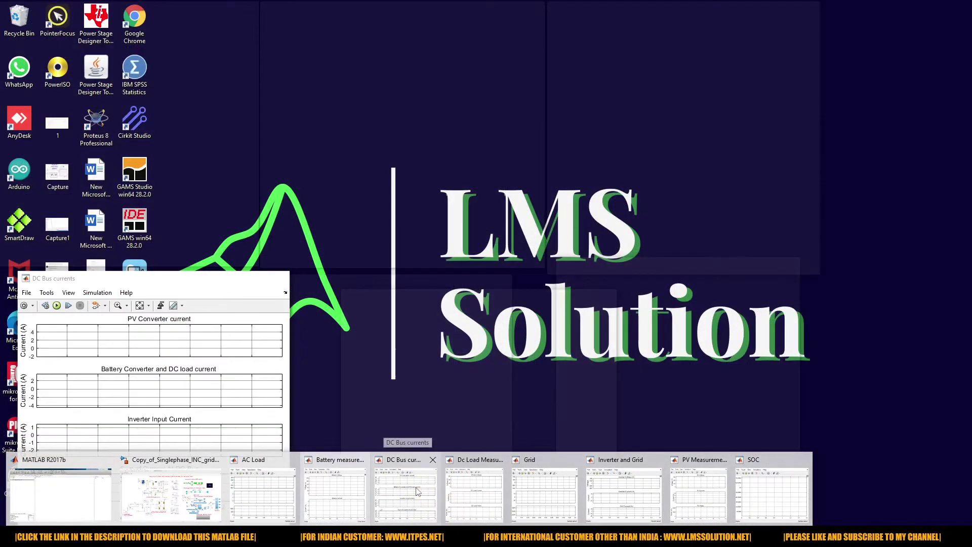
click(467, 491)
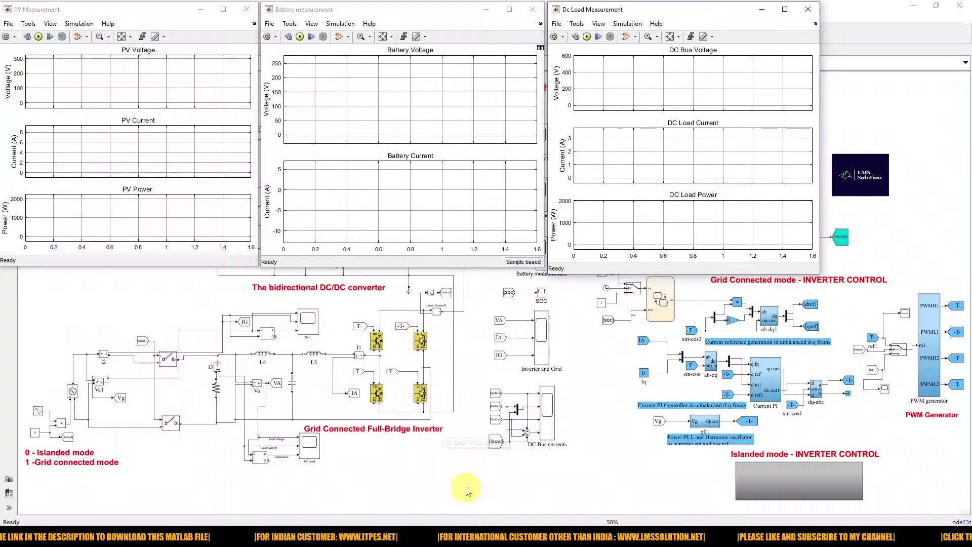
Step: Bring the SOC, AC Load and Grid scope windows forward, arrange them beneath the other scopes, and run the simulation
click(416, 535)
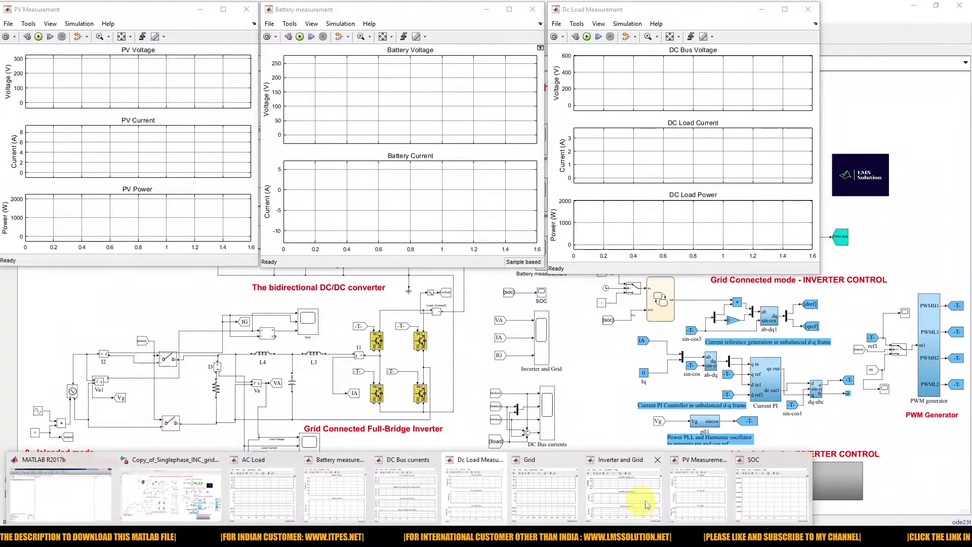
click(772, 493)
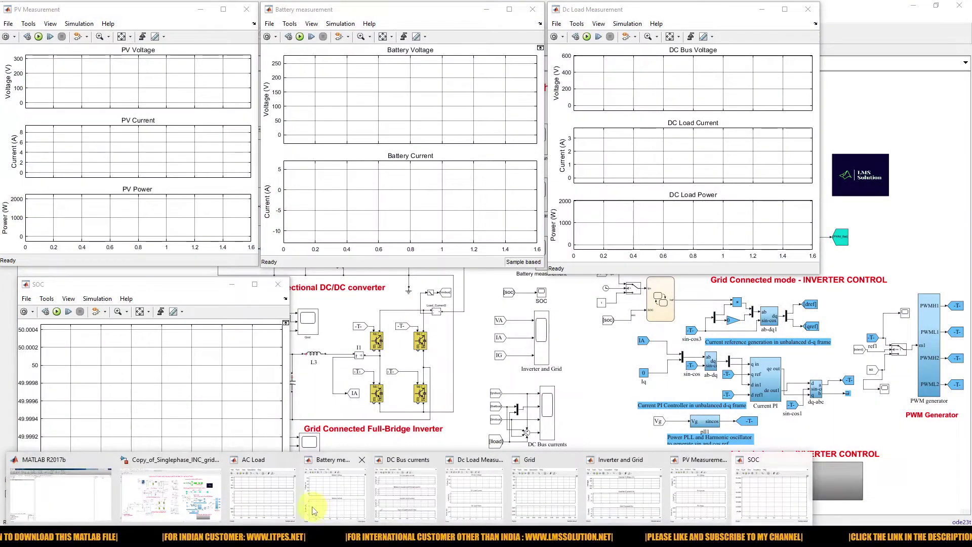
click(263, 494)
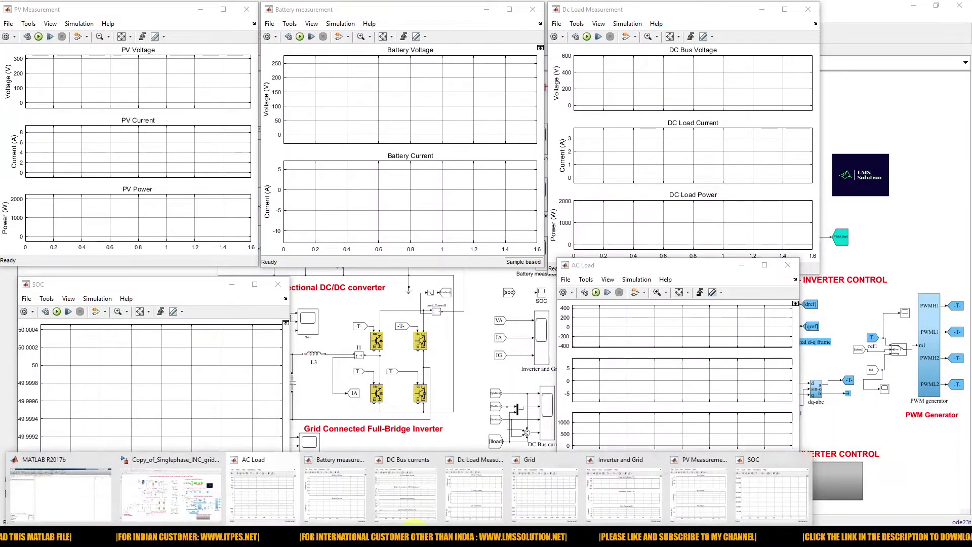
click(526, 494)
drag(589, 264, 590, 289)
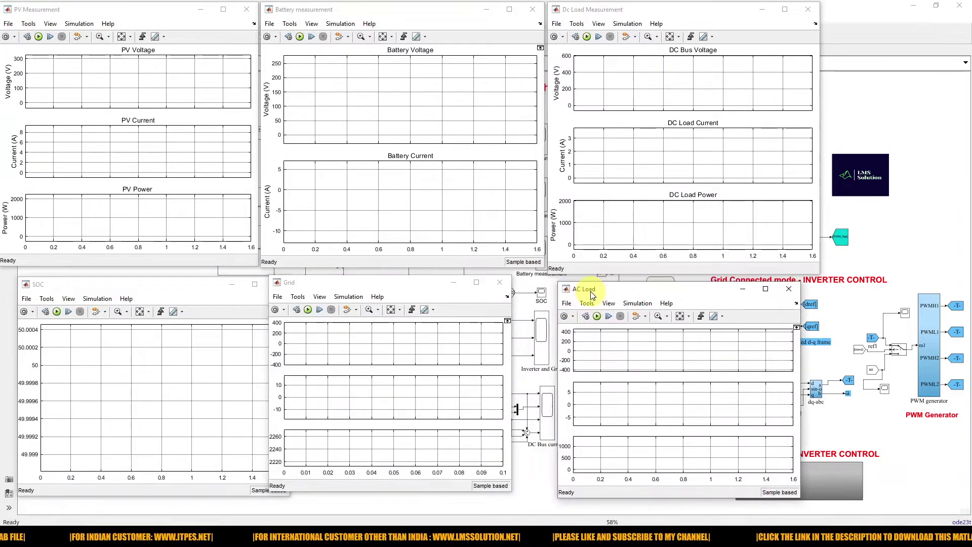
drag(455, 285, 485, 287)
click(587, 358)
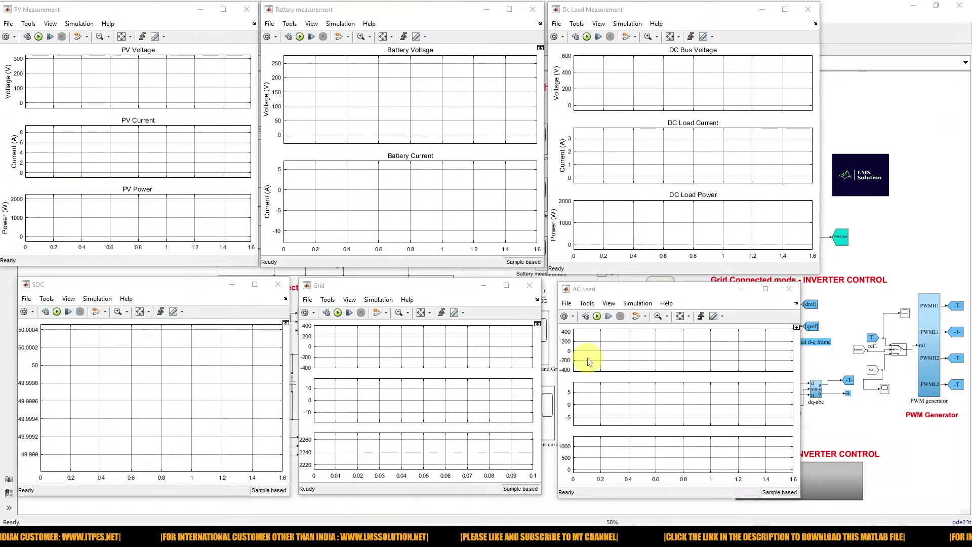
key(ctrl+t)
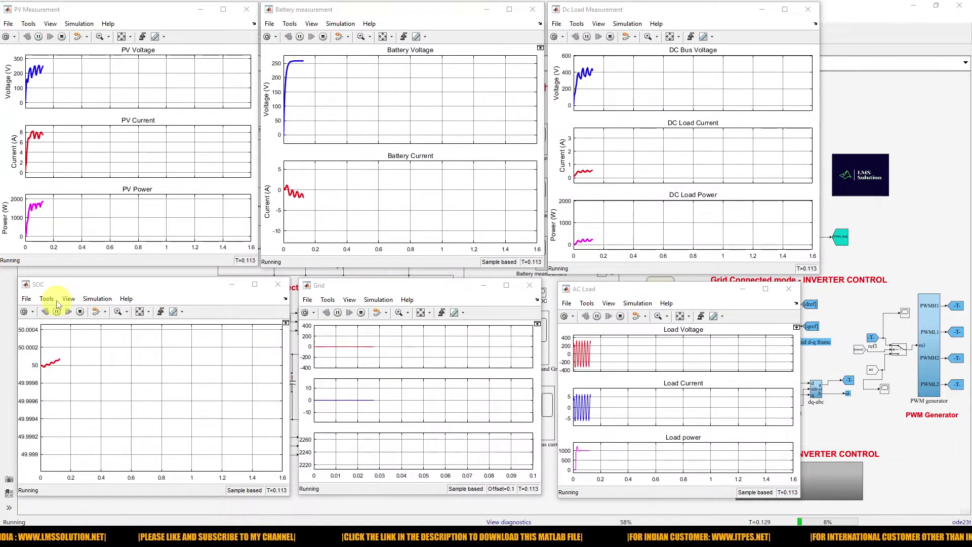
Step: Mark the grid voltage and current plots with pen ticks, clear them, and autoscale the Grid scope axes
key(ctrl+d)
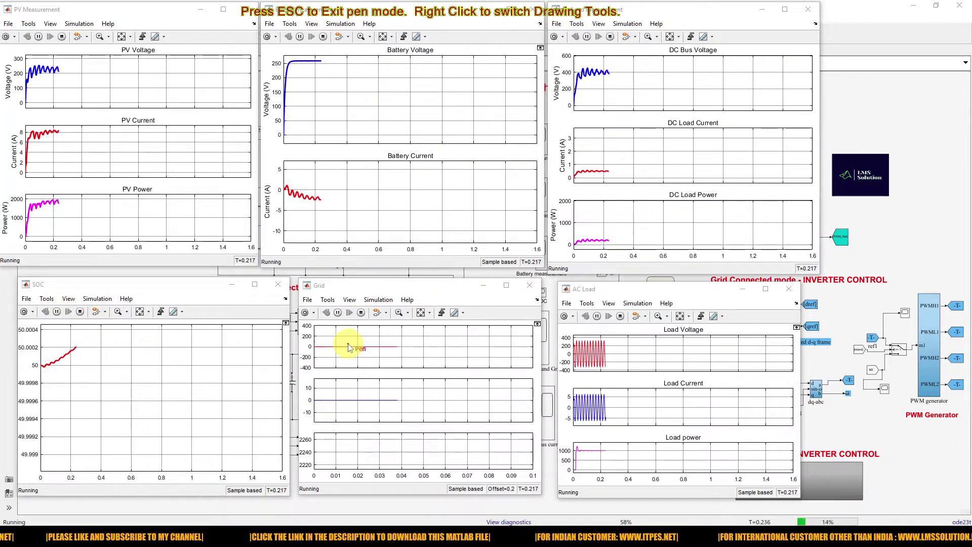
drag(348, 347, 382, 337)
drag(361, 404, 389, 394)
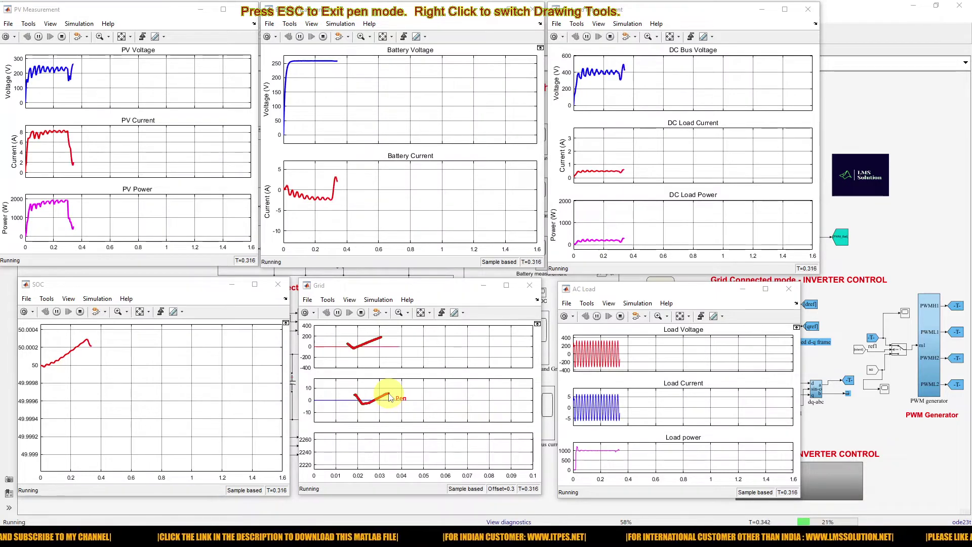
key(Escape)
click(421, 312)
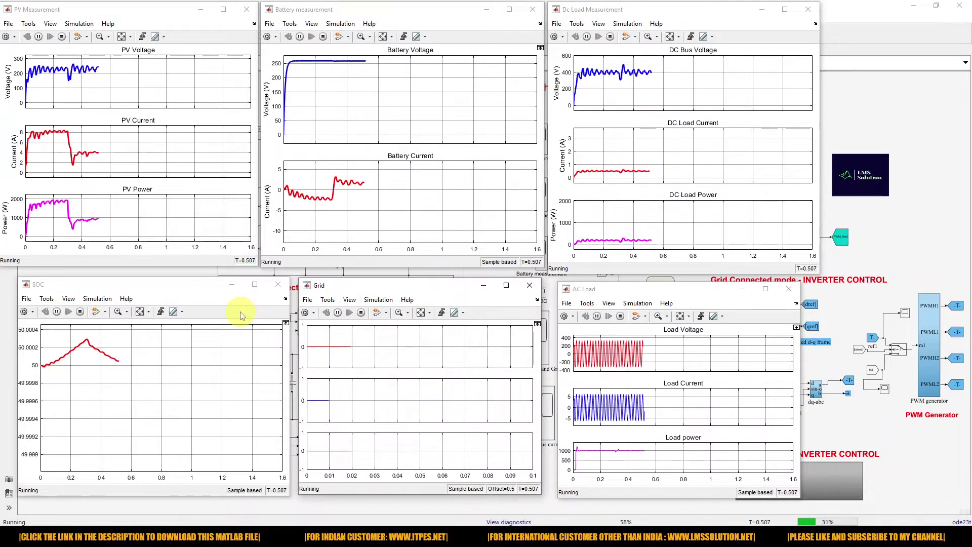
Step: Draw a pen tick on the early part of the PV Power curve and clear it
key(ctrl+shift+p)
drag(42, 201, 81, 202)
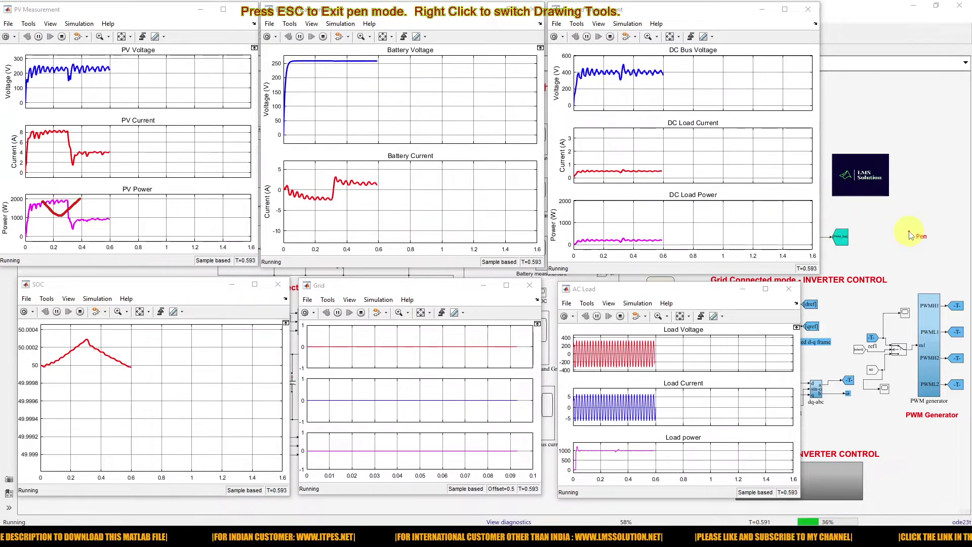
key(Escape)
Step: Return to the model and review the time and amplitude parameters of the Irradiance block, closing them unchanged
click(857, 228)
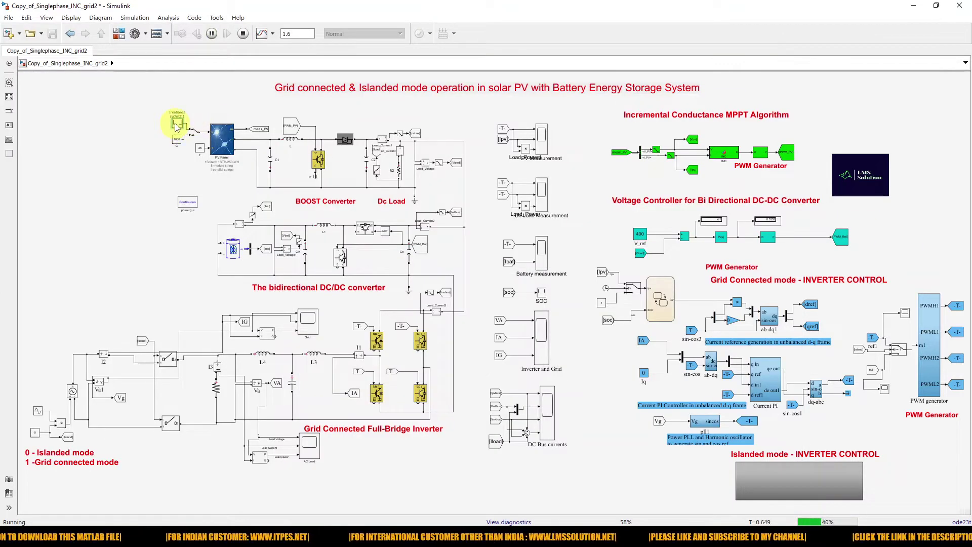
double_click(177, 125)
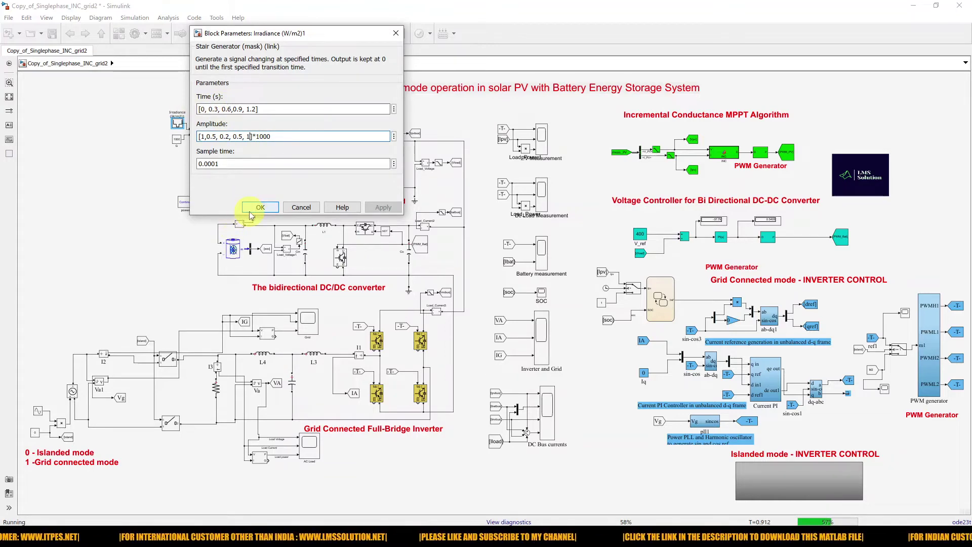
click(251, 209)
Step: Bring the PV, Battery, Dc Load, Grid, AC Load and SOC scopes back in front, shifting AC Load slightly up
mouse_move(312, 539)
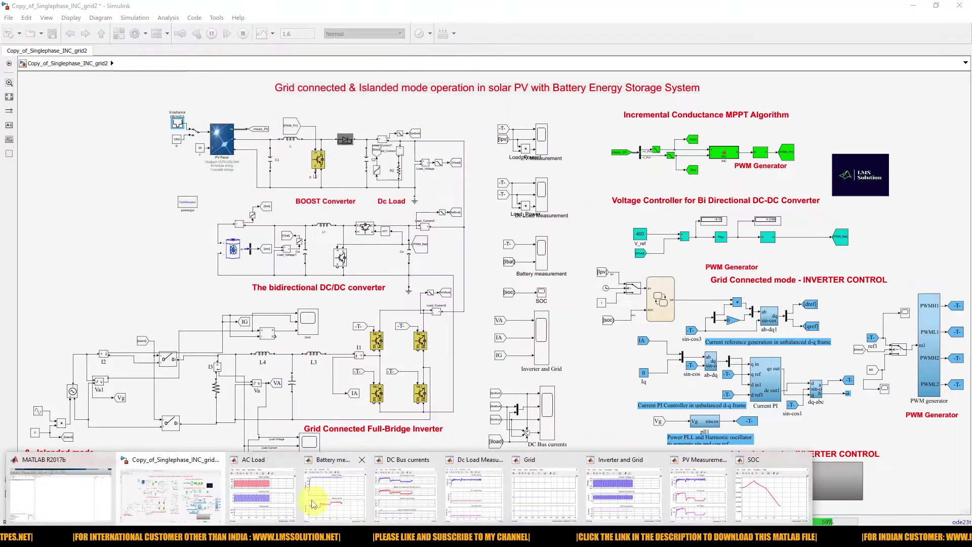
click(699, 494)
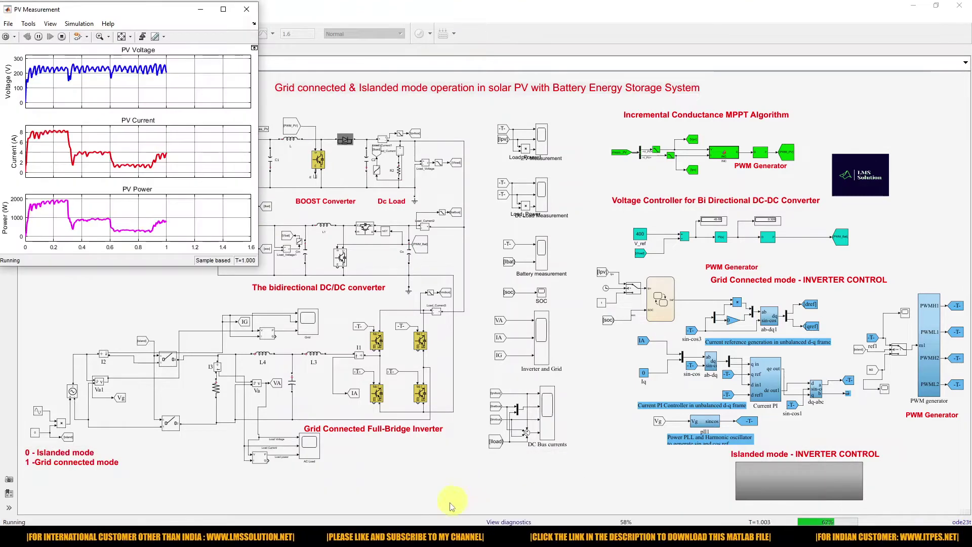
mouse_move(334, 540)
click(343, 495)
mouse_move(411, 539)
click(474, 494)
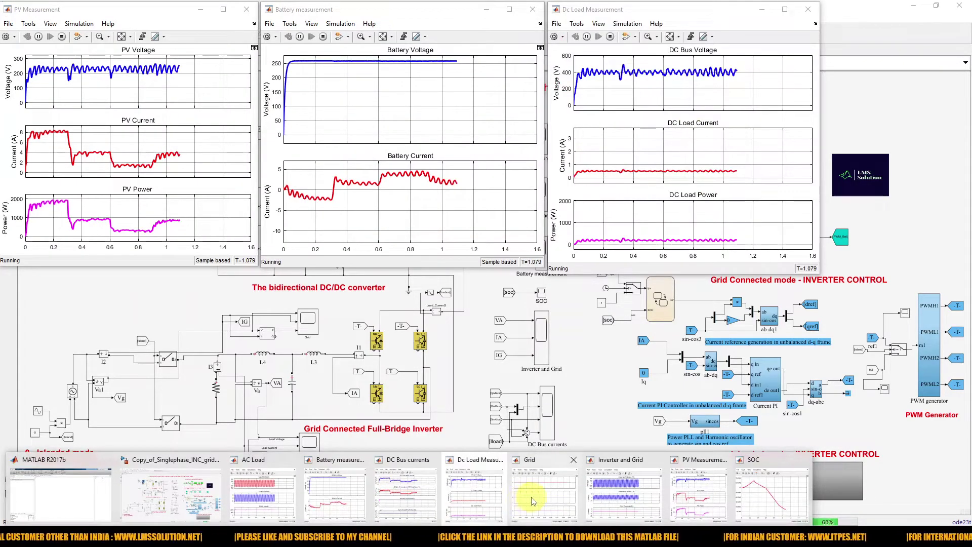
click(533, 500)
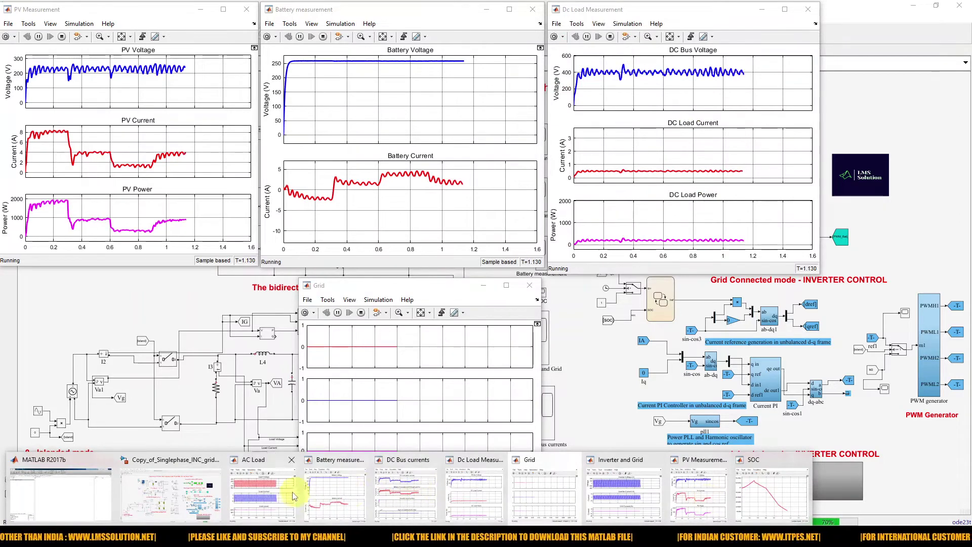
click(263, 494)
mouse_move(411, 539)
click(751, 501)
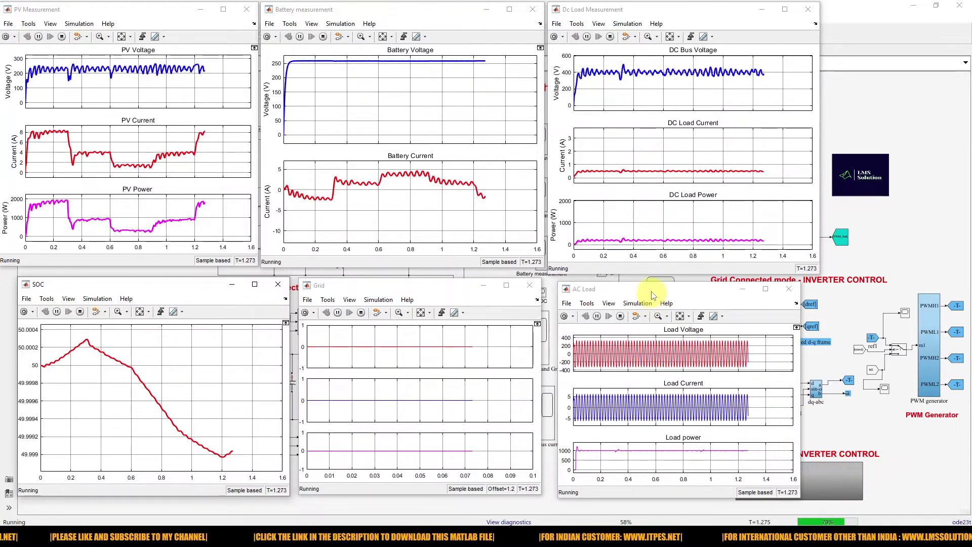
drag(652, 294, 652, 288)
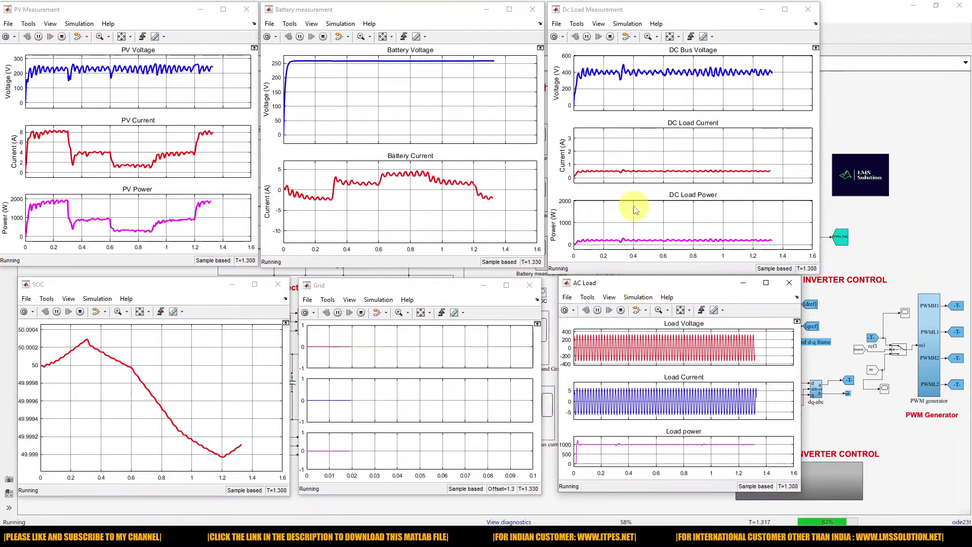
Step: Tick the DC load current and power, AC load power, current and voltage, and DC bus voltage plots with the pen, and clear the marks
key(F12)
drag(637, 163, 673, 160)
drag(649, 230, 684, 228)
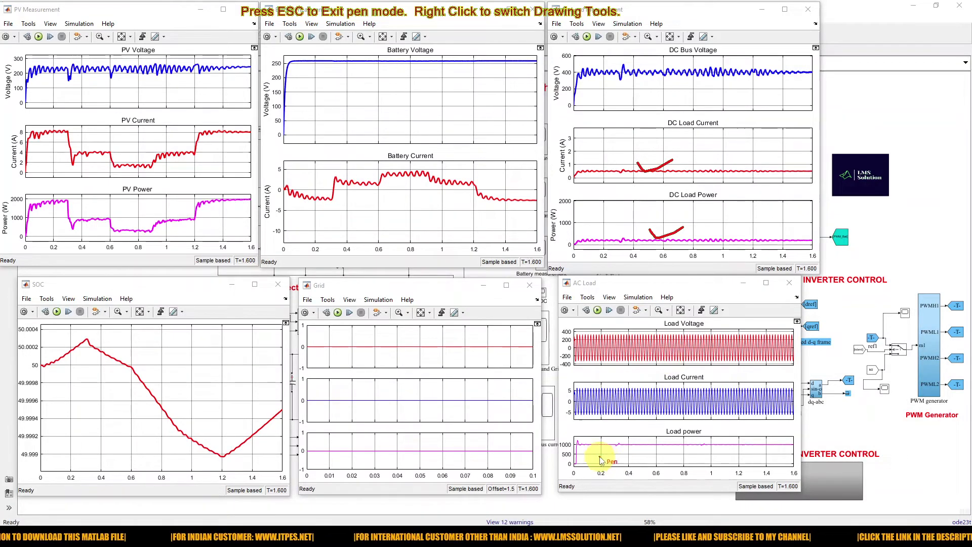
drag(615, 454, 636, 442)
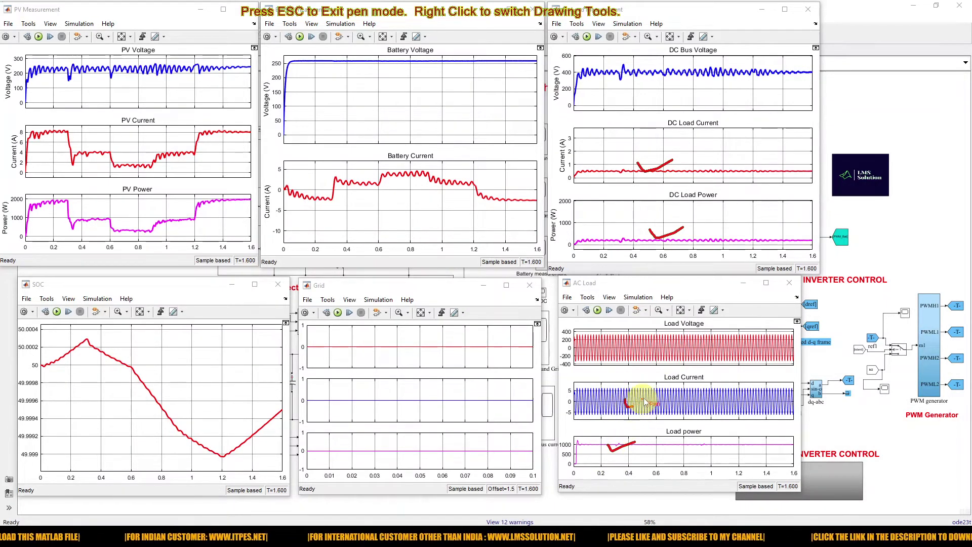
drag(637, 354, 658, 355)
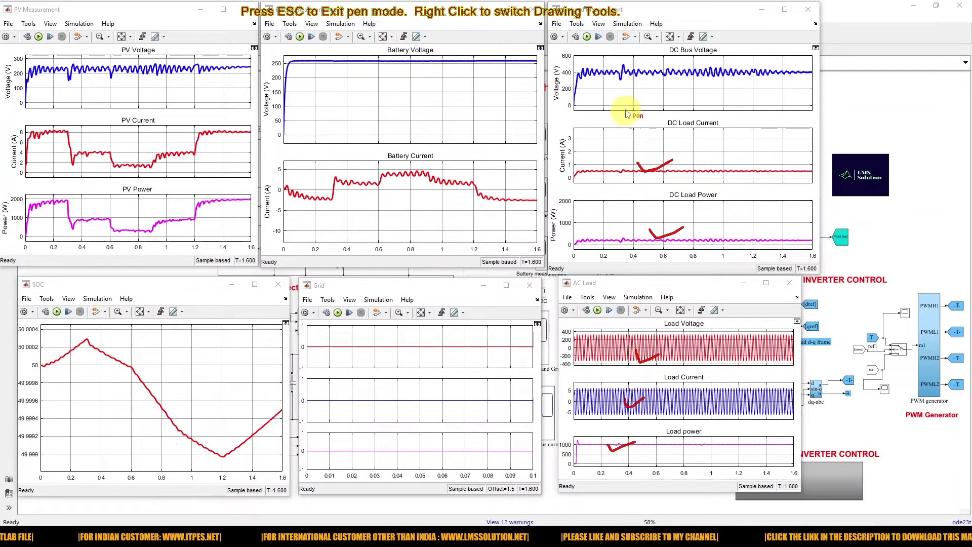
drag(629, 108, 653, 97)
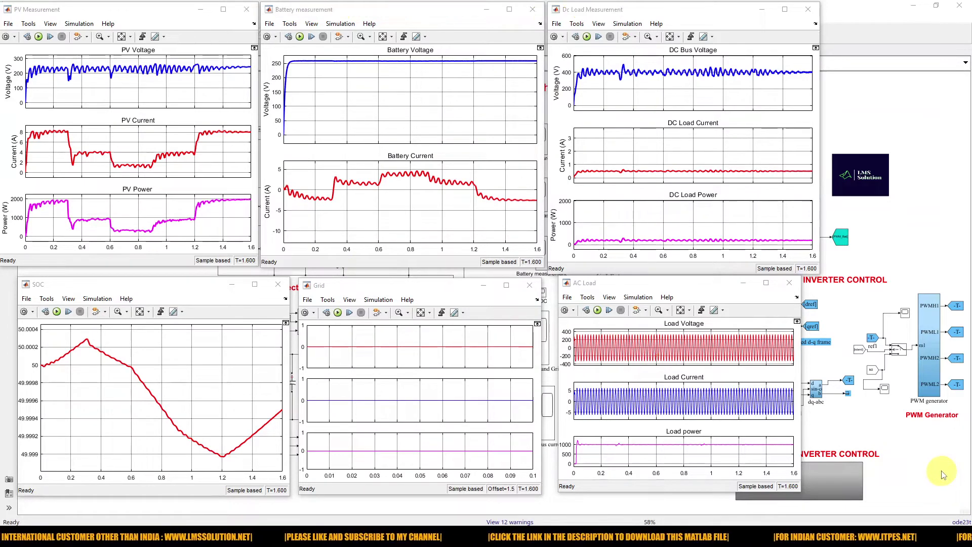
key(Escape)
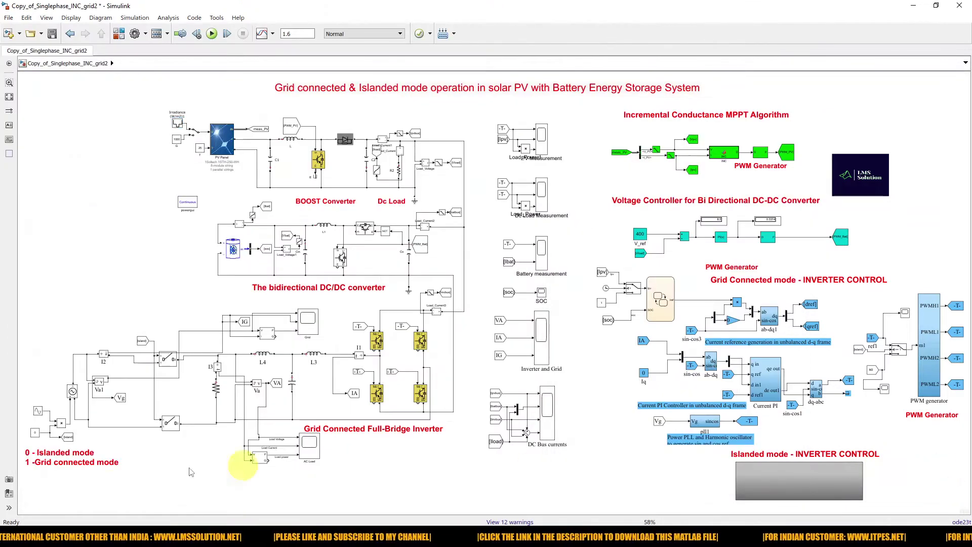
Step: Set the mode-selection constant to 1 for grid-connected mode and run the simulation
scroll(35, 436, up, 2)
double_click(36, 435)
text(1)
key(Return)
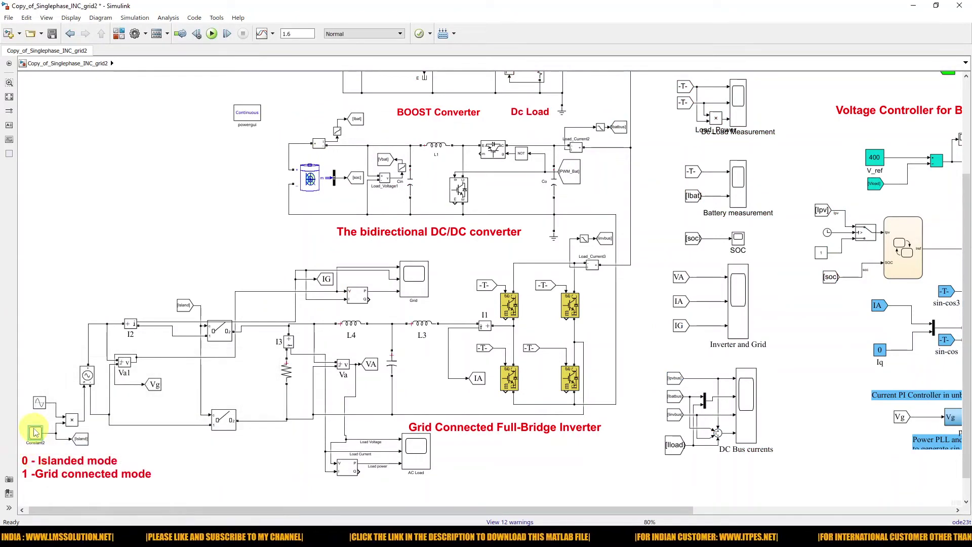
click(9, 97)
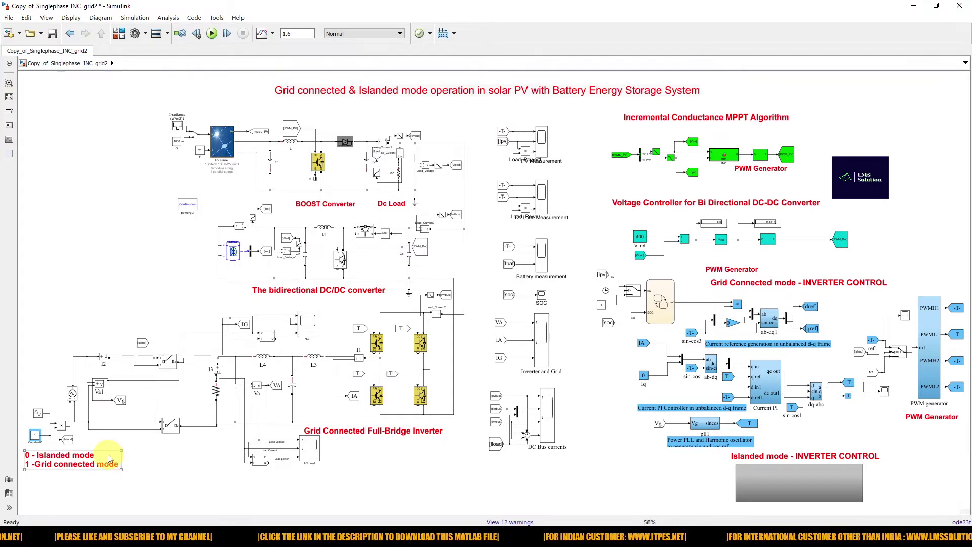
click(198, 76)
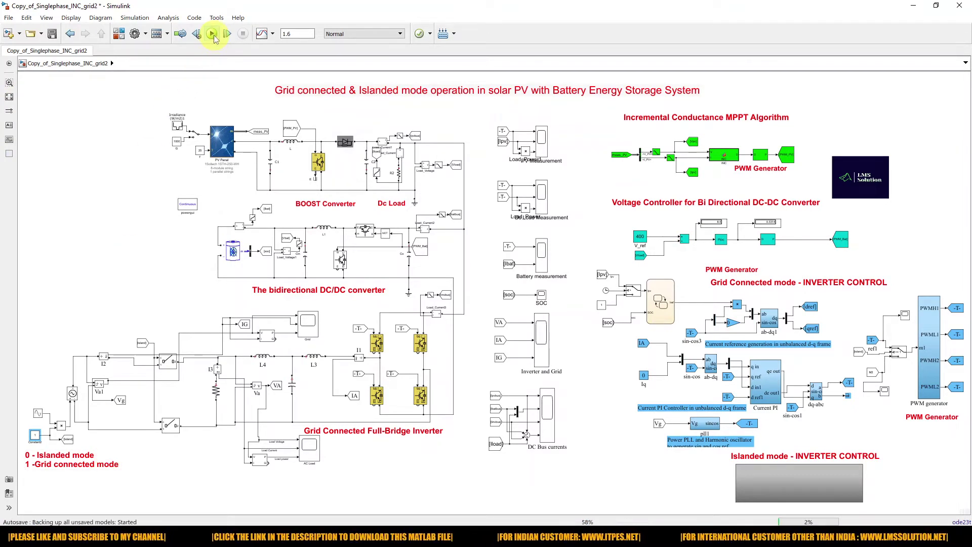
Step: Bring the PV, Battery, AC Load, Dc Load, SOC and Grid scopes in front of the model and autoscale the Grid scope
mouse_move(304, 537)
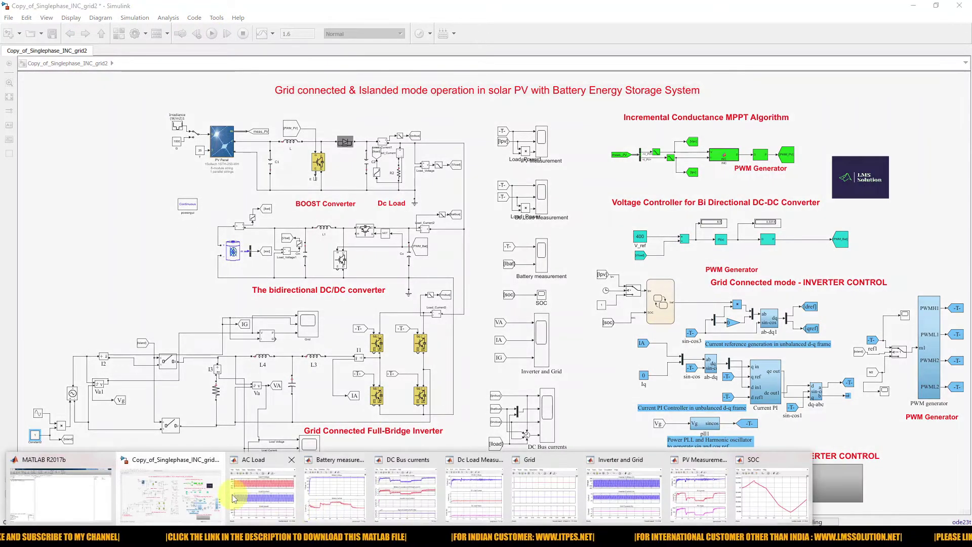
click(675, 490)
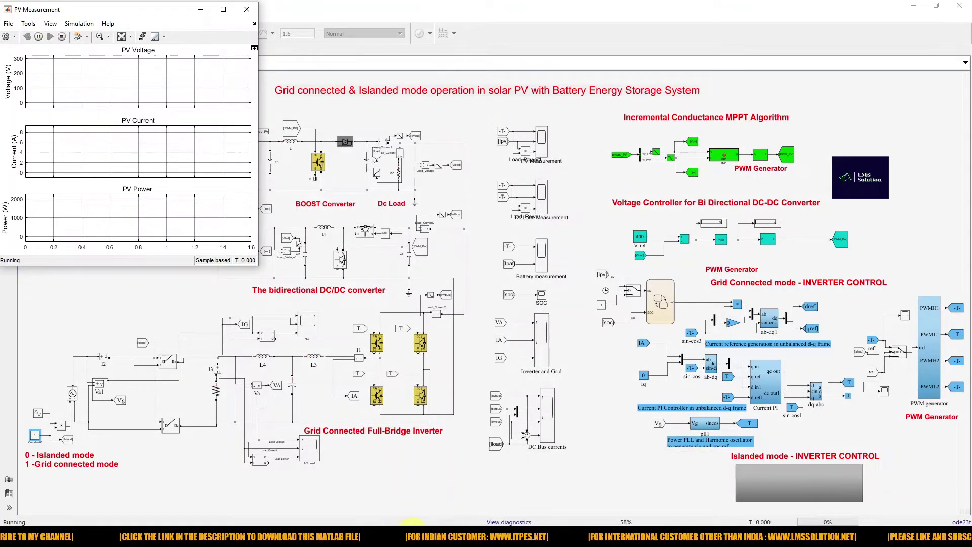
mouse_move(324, 538)
click(328, 500)
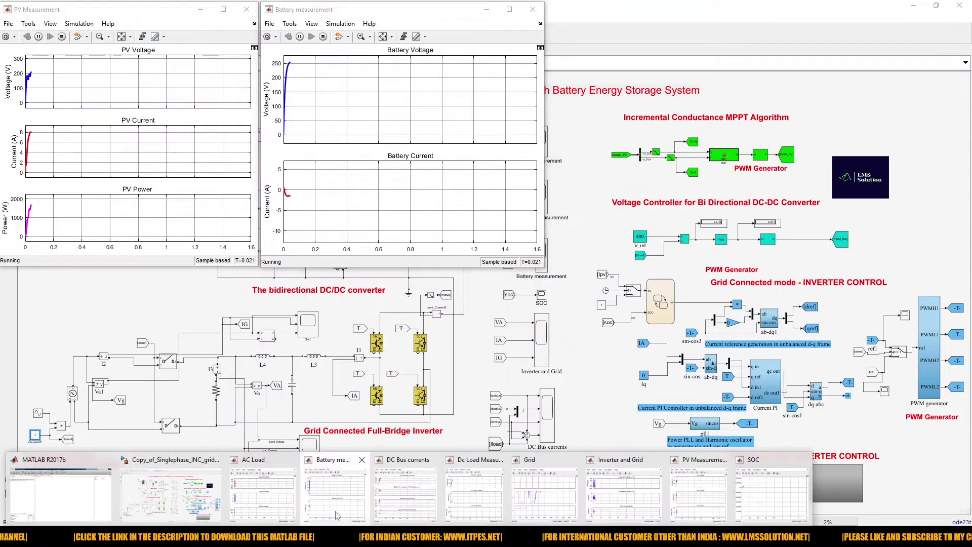
click(275, 497)
mouse_move(414, 537)
click(475, 506)
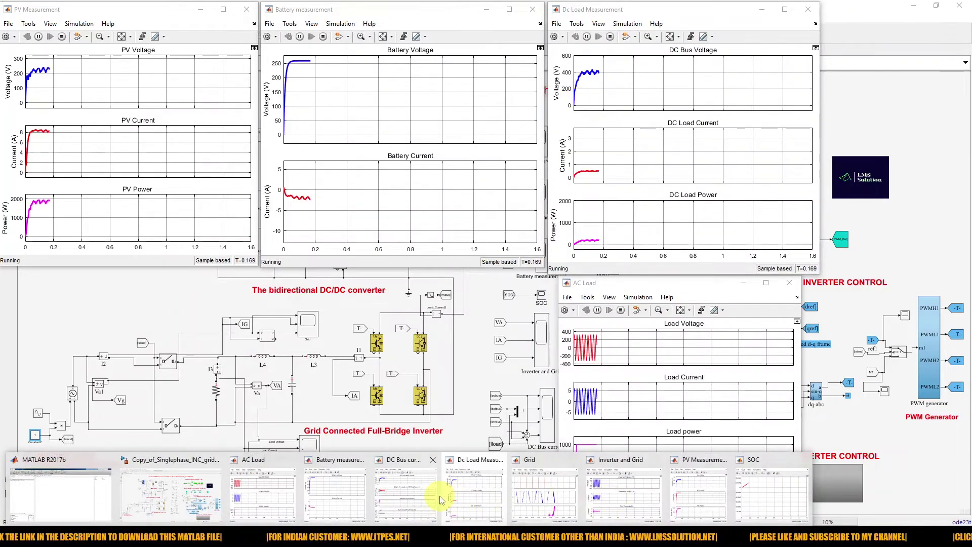
click(740, 494)
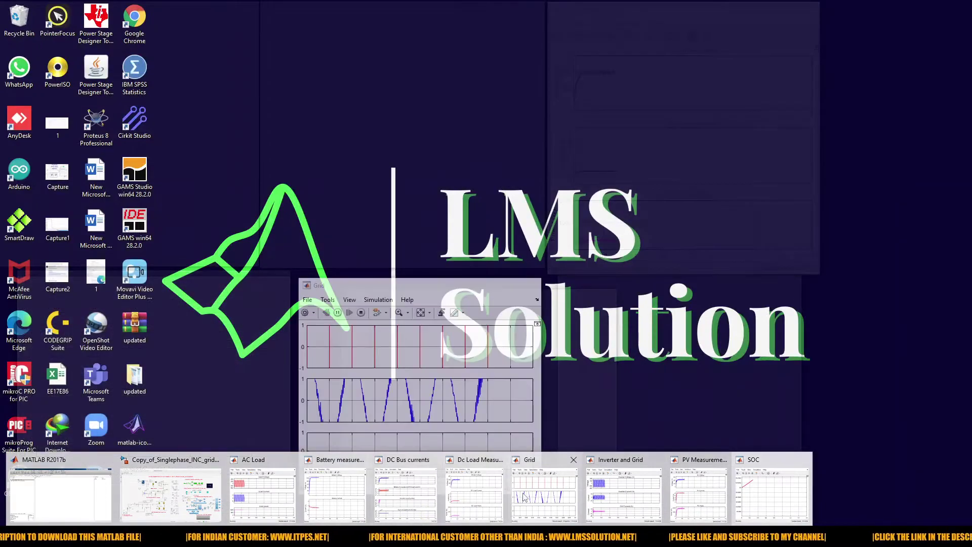
click(544, 494)
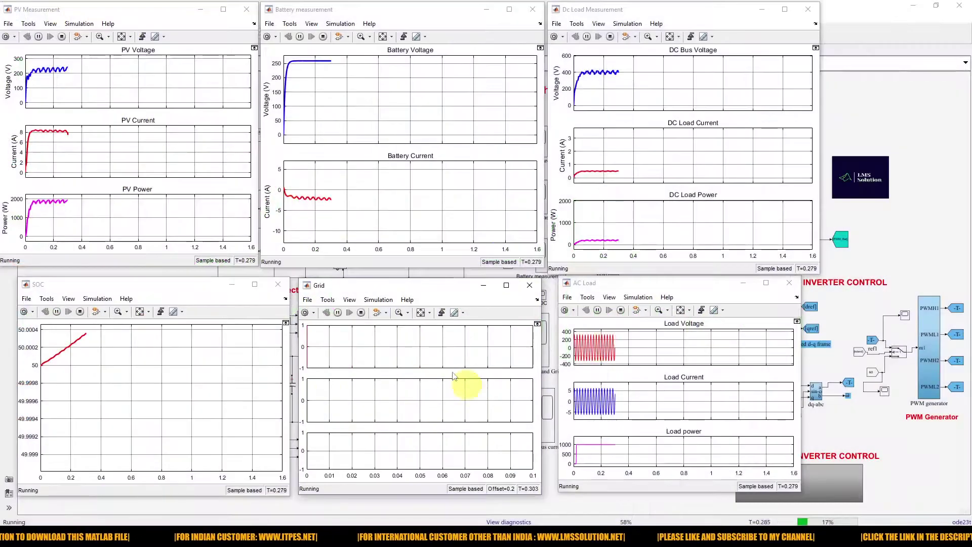
click(422, 313)
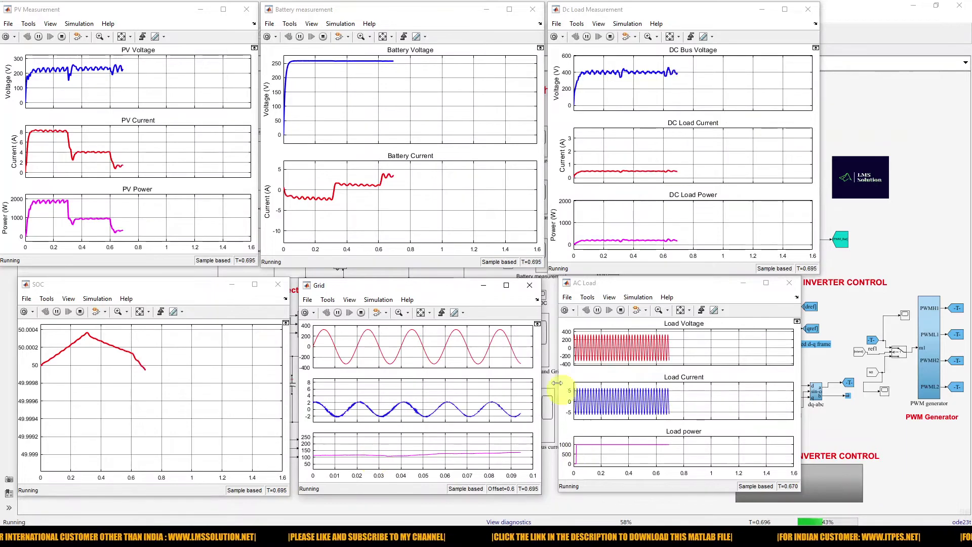
Step: Tick the AC load voltage and current, DC bus voltage, and DC load current and power plots with the pen
key(alt)
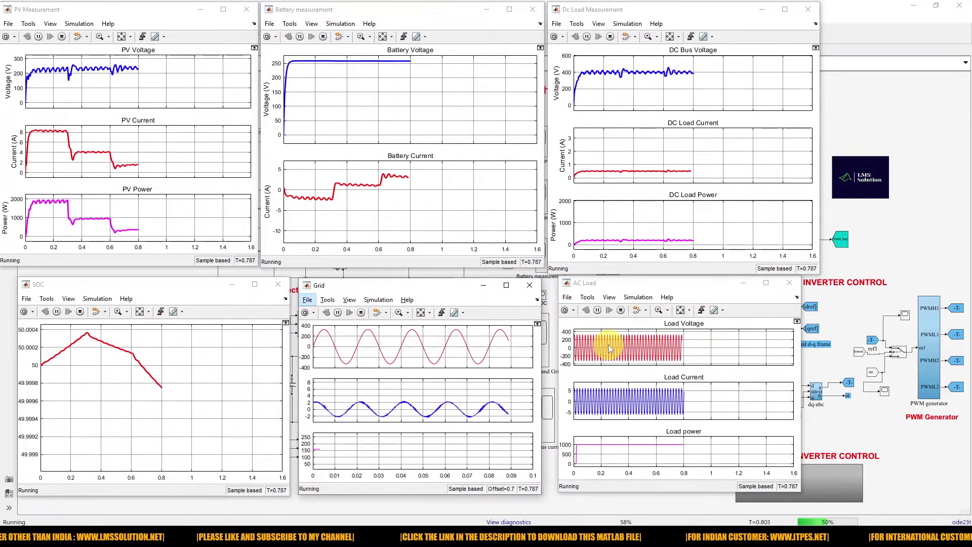
key(F10)
drag(619, 346, 652, 349)
drag(626, 408, 655, 399)
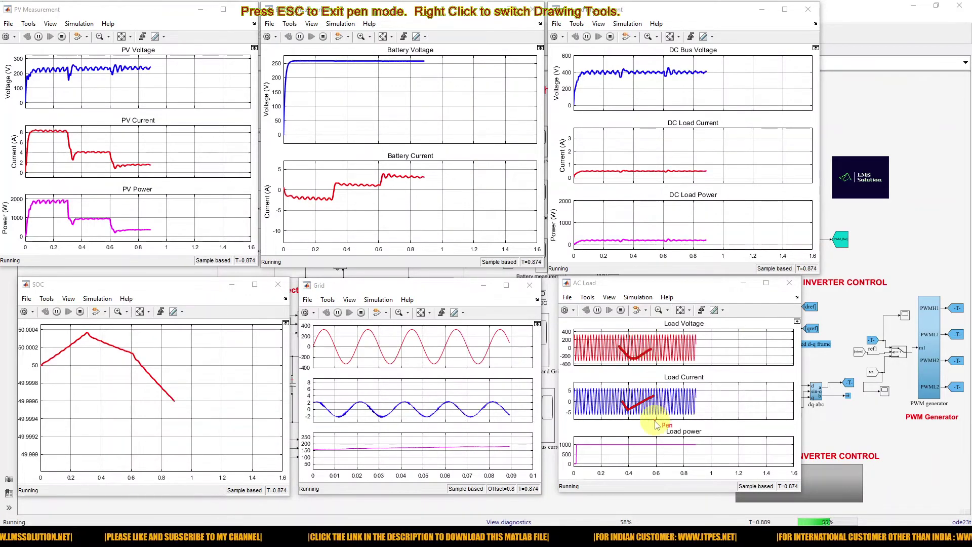
drag(624, 95, 636, 89)
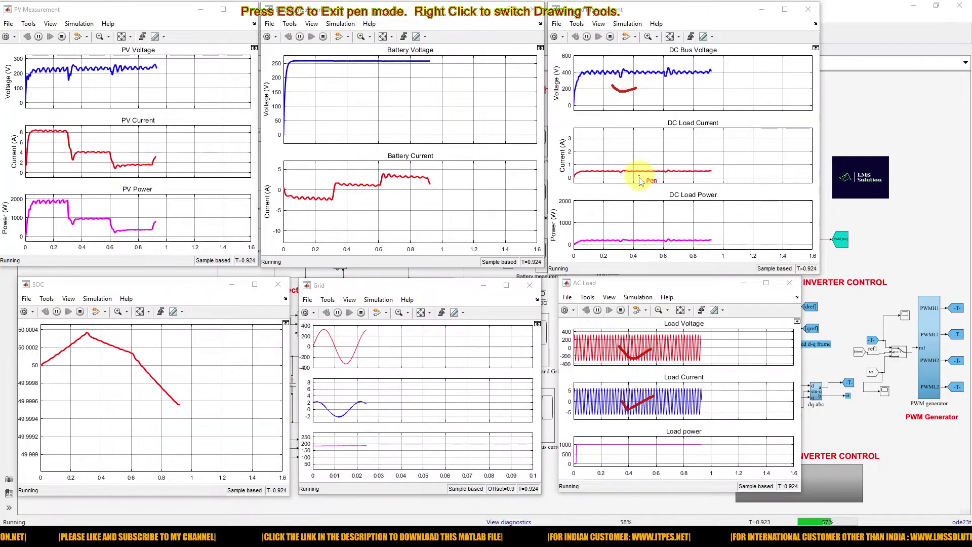
drag(636, 168, 666, 162)
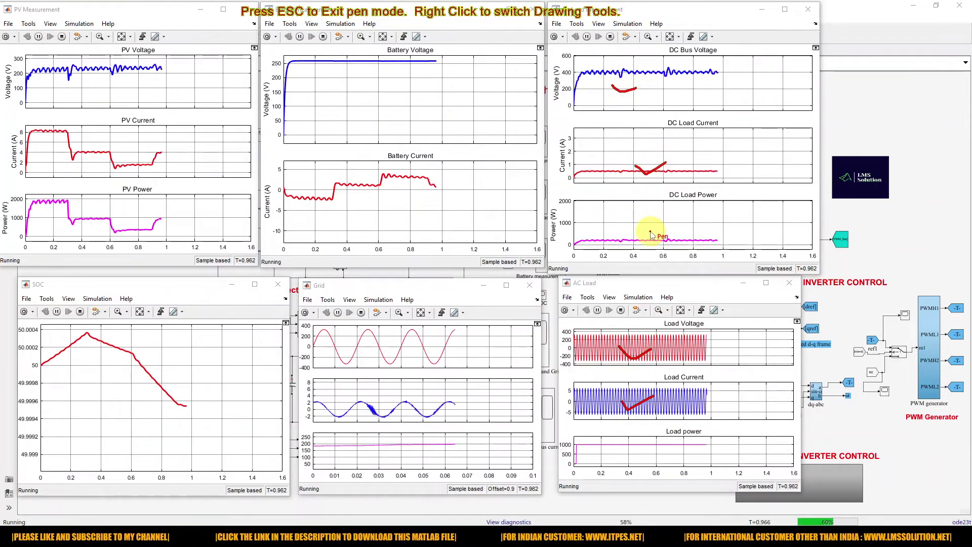
drag(643, 230, 670, 225)
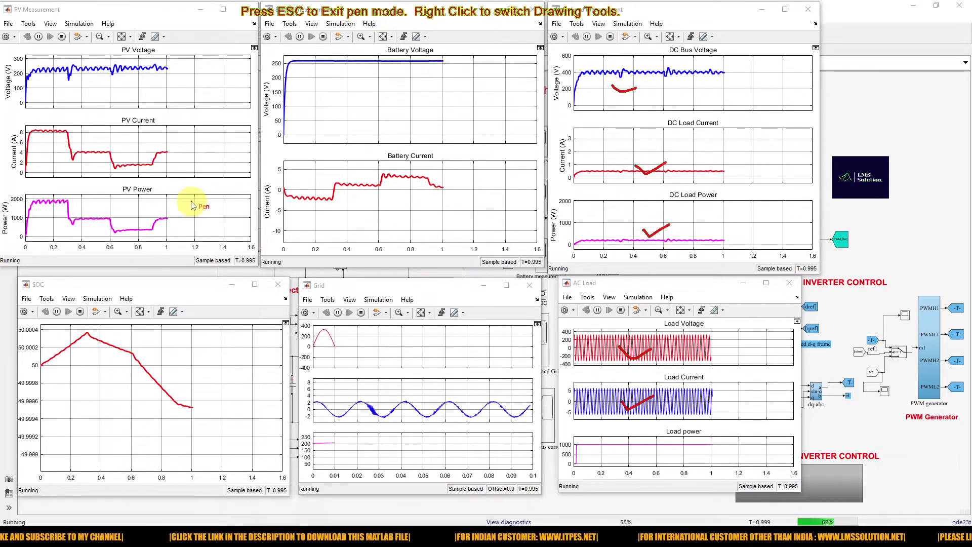
Step: Tick the PV power, battery current and SOC plots with the pen, and clear all the marks
drag(137, 199, 207, 167)
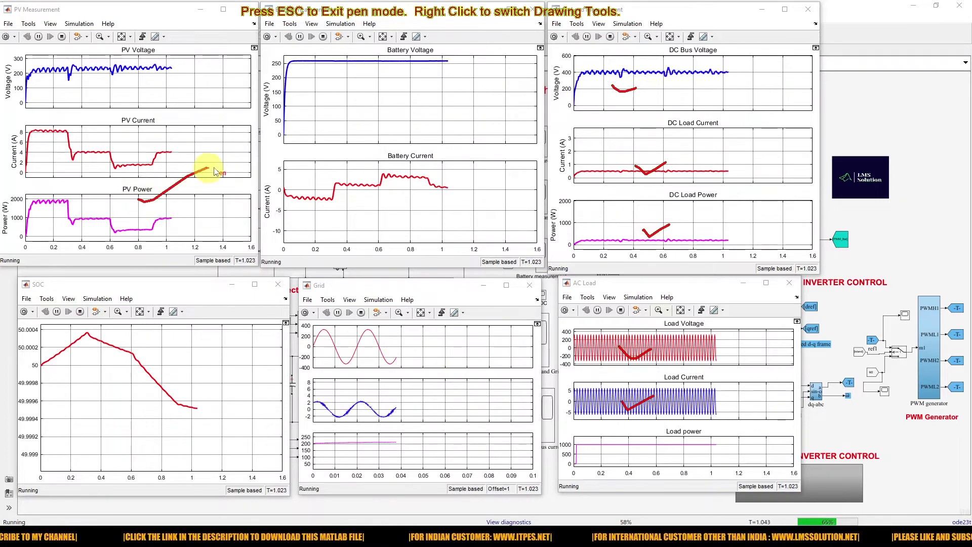
drag(347, 156, 407, 149)
mouse_move(124, 336)
mouse_down()
mouse_move(135, 348)
mouse_move(190, 326)
mouse_up()
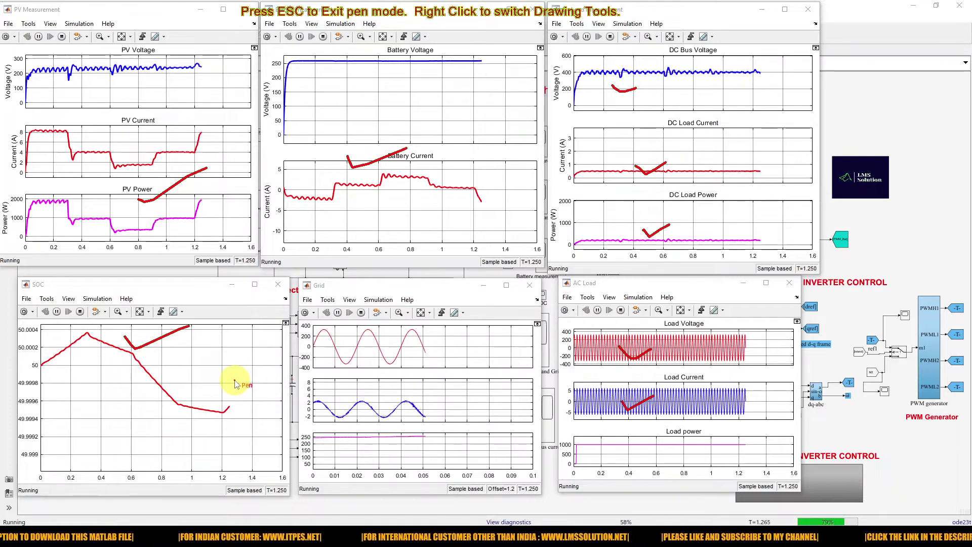
drag(236, 399, 239, 394)
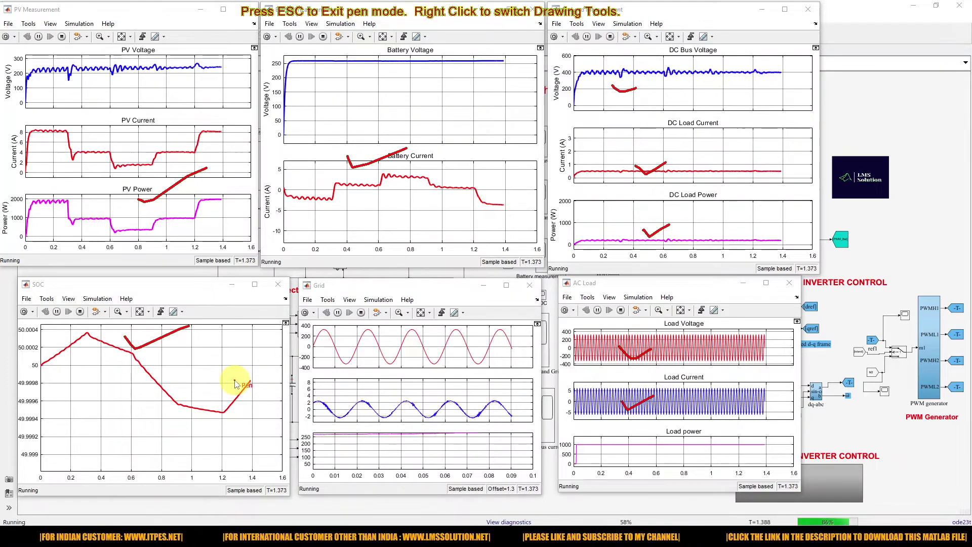
key(Escape)
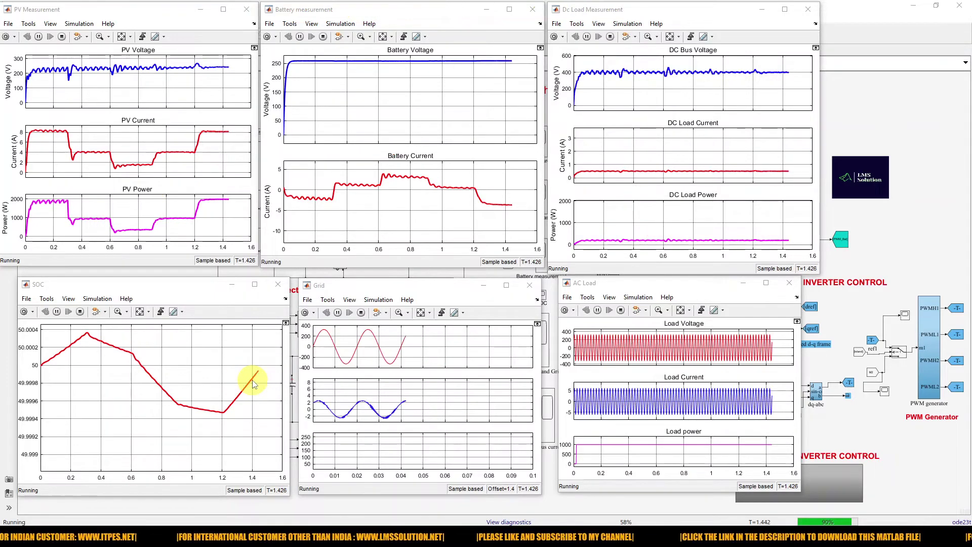
Step: Stop the simulation and set the Grid scope's time span to Auto
click(362, 313)
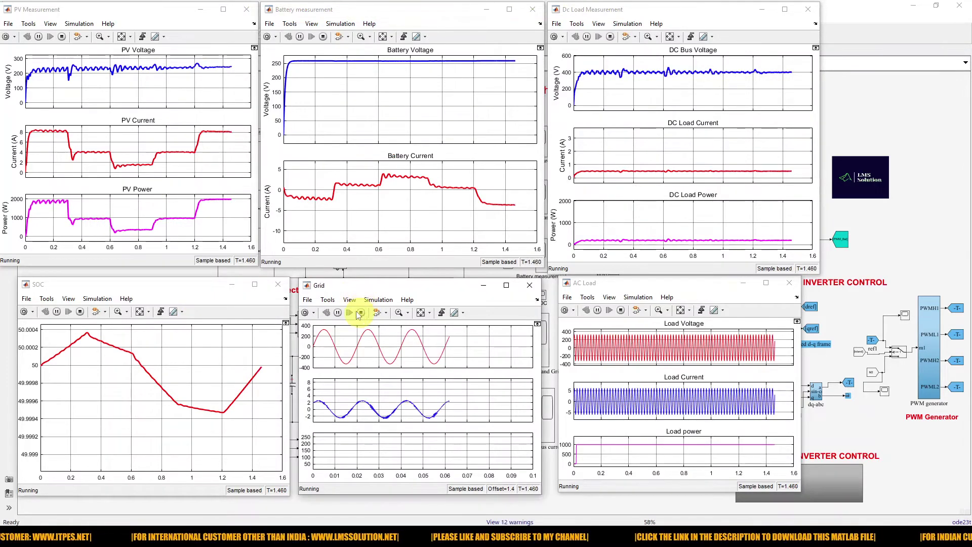
click(349, 299)
click(377, 324)
click(453, 199)
click(422, 199)
click(576, 216)
click(532, 224)
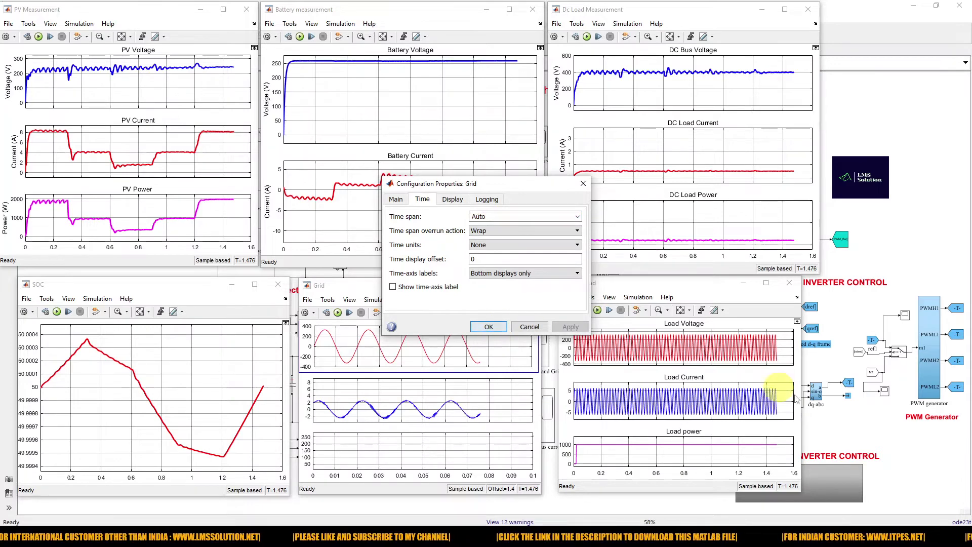
Step: Add a Step block to the model and put it in place of the mode-selection constant
click(874, 420)
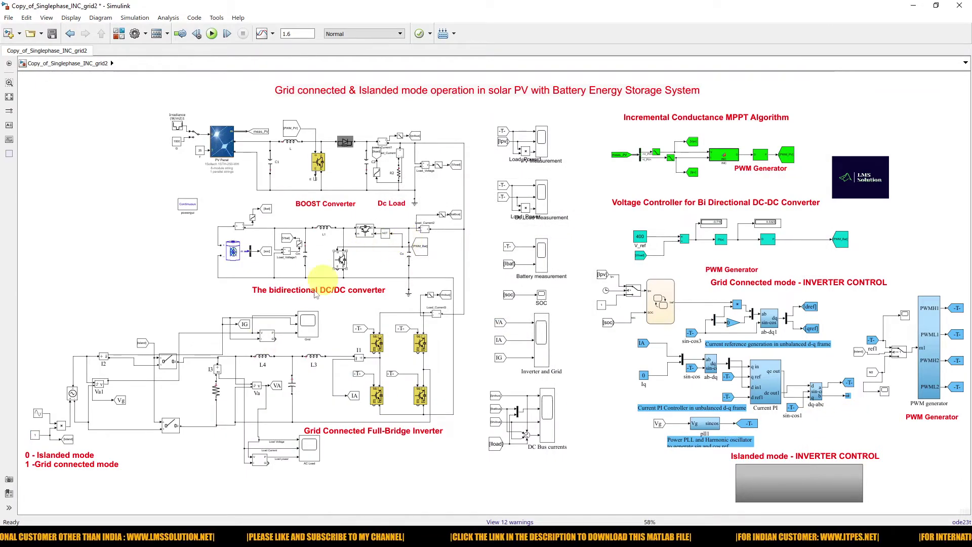
double_click(83, 301)
text(s)
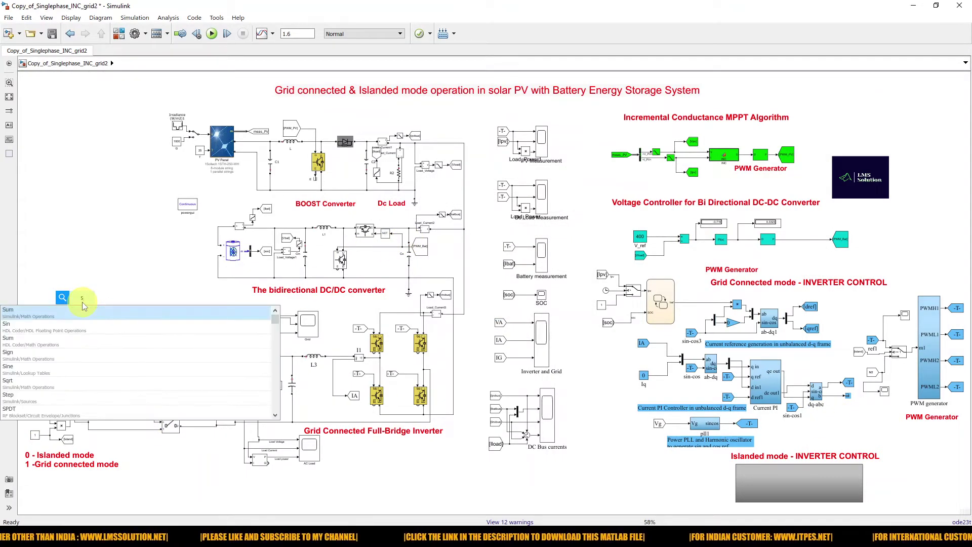
text(tep)
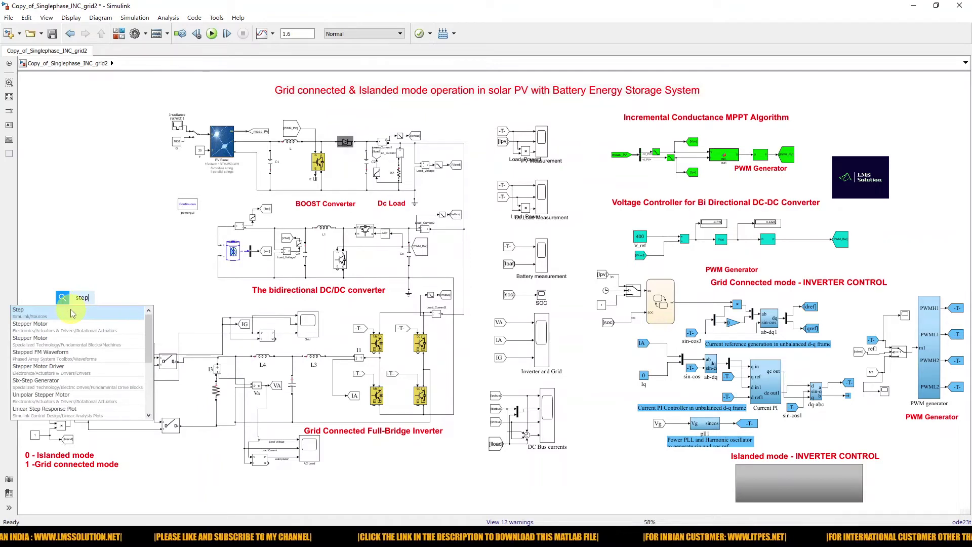
click(72, 313)
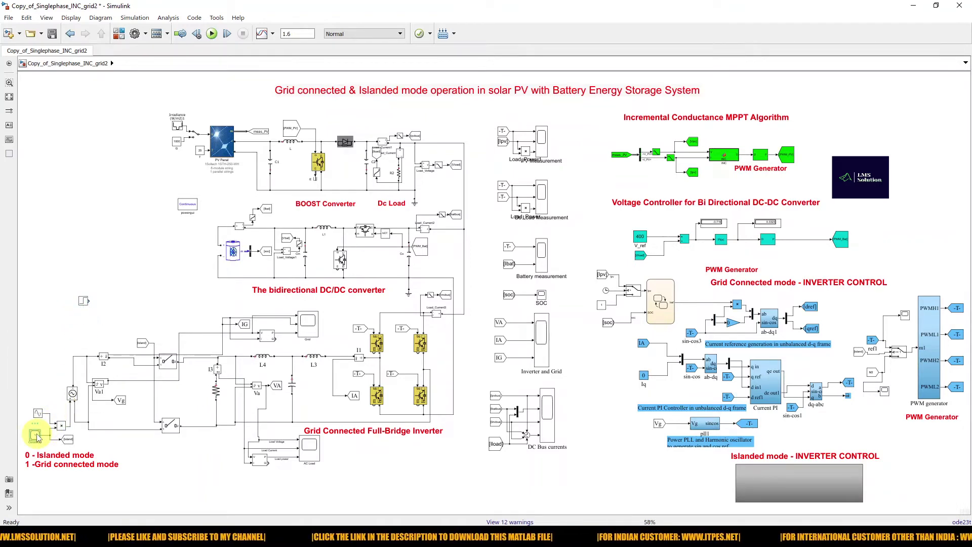
drag(84, 303, 31, 439)
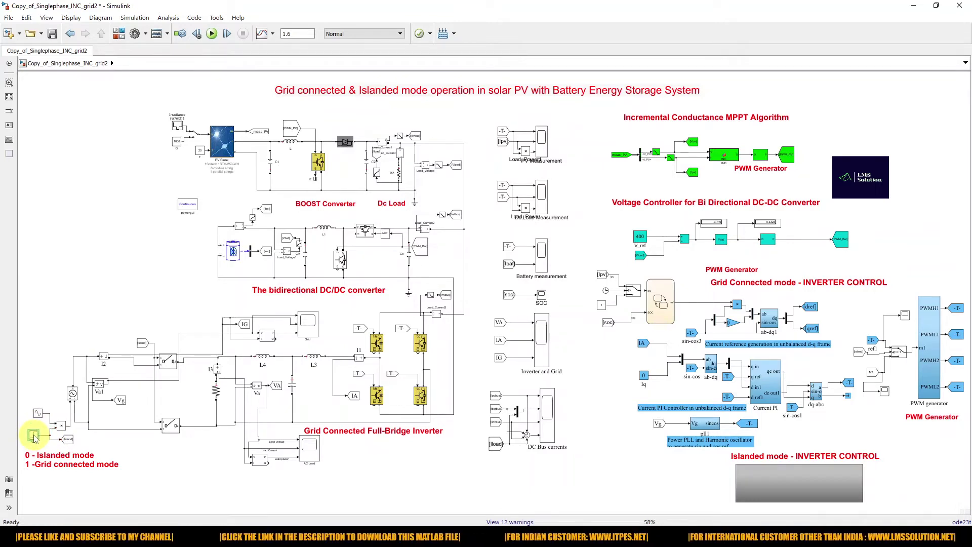
Step: Set the mode-selection Step block to step time 0.8, initial value 1 and final value 0
double_click(34, 435)
double_click(76, 424)
text(1)
double_click(66, 451)
text(0)
drag(109, 329, 113, 291)
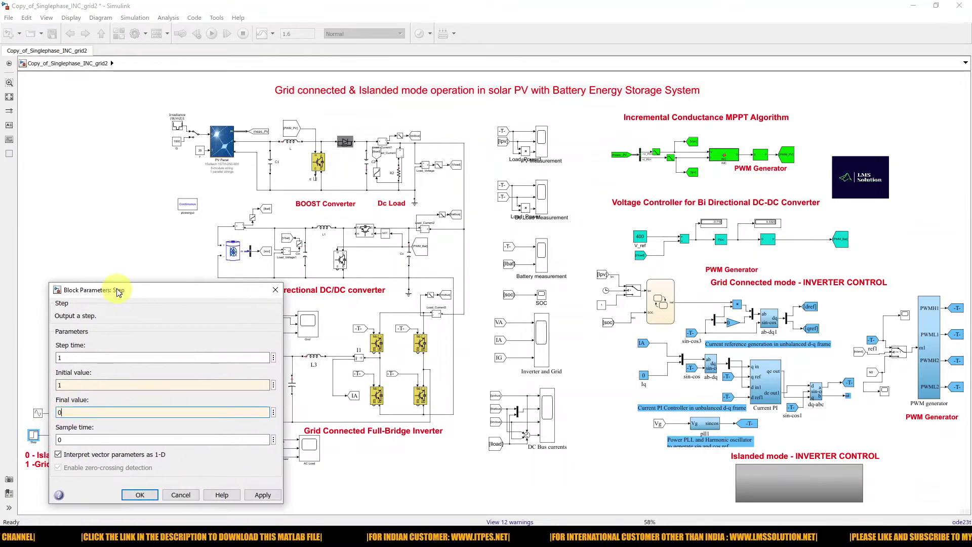
text(0.8)
click(262, 495)
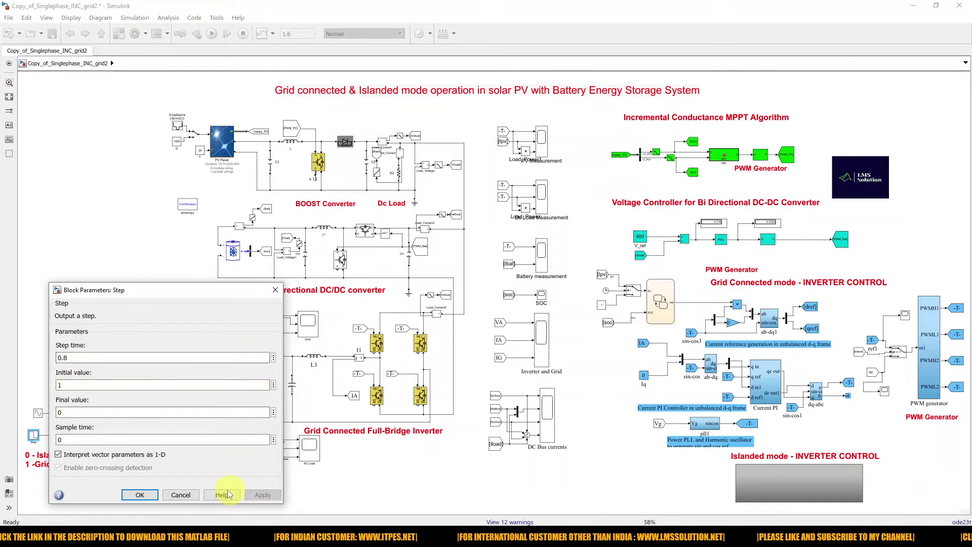
click(140, 494)
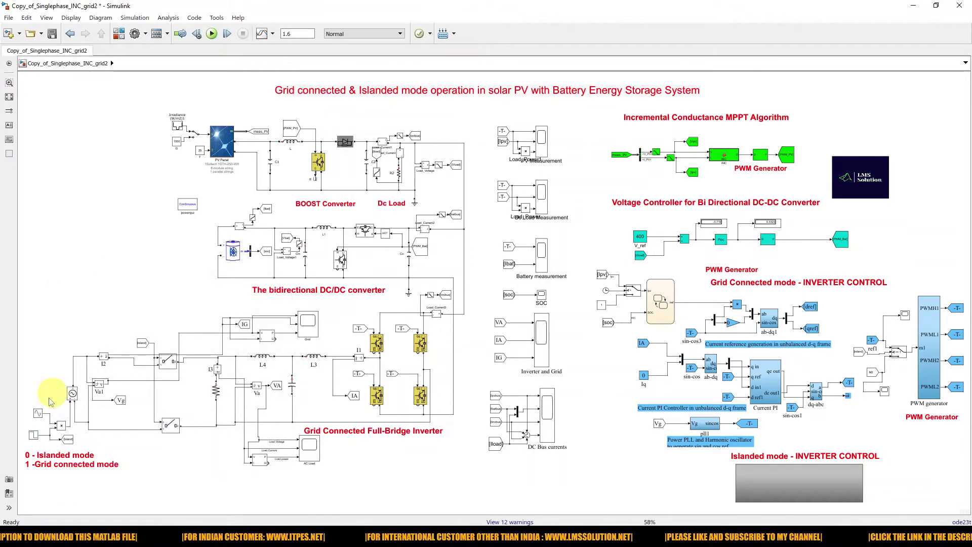
Step: Bring the PV, Battery, AC Load, Dc Load, Grid and SOC scopes in front of the model
key(alt+Tab)
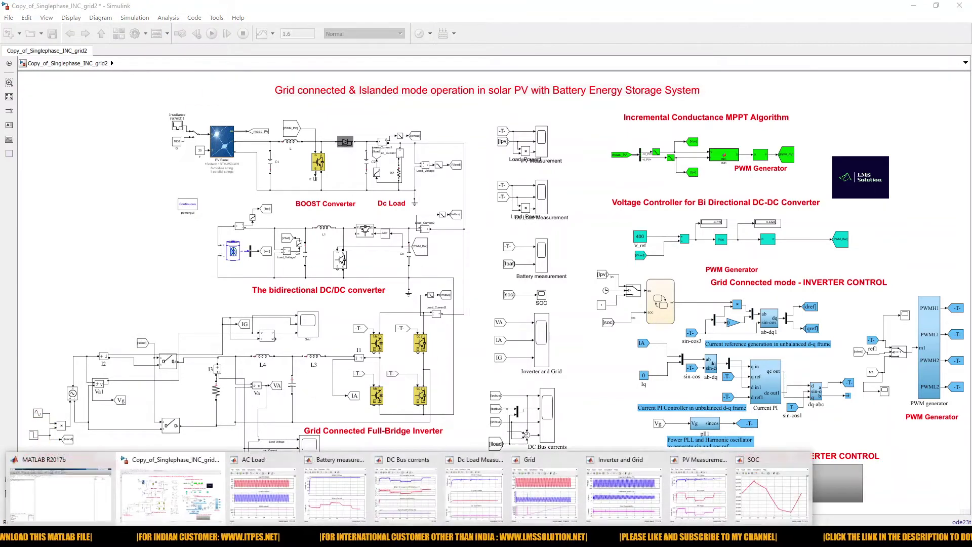
key(Tab)
key(Tab)
key(Tab)
key(Tab)
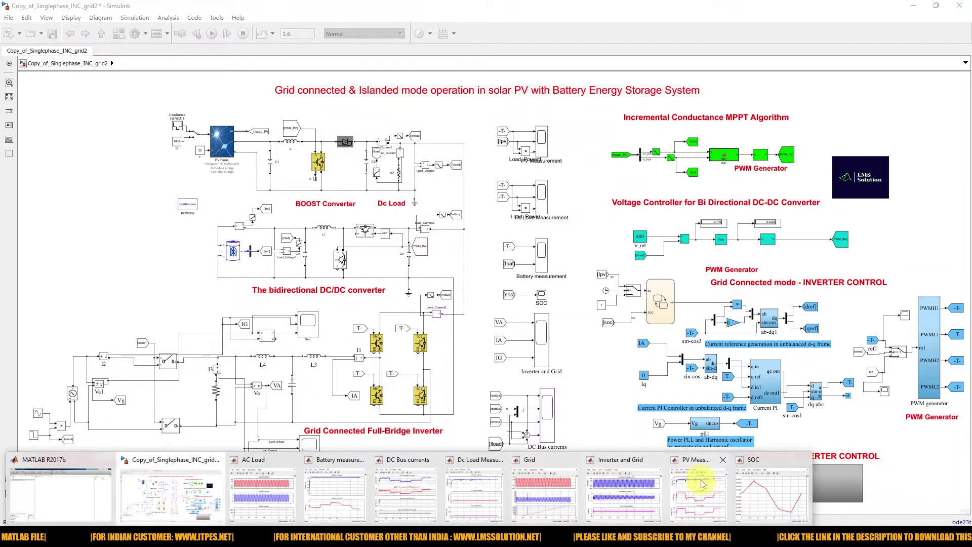
mouse_move(454, 524)
click(330, 490)
mouse_move(423, 523)
click(262, 487)
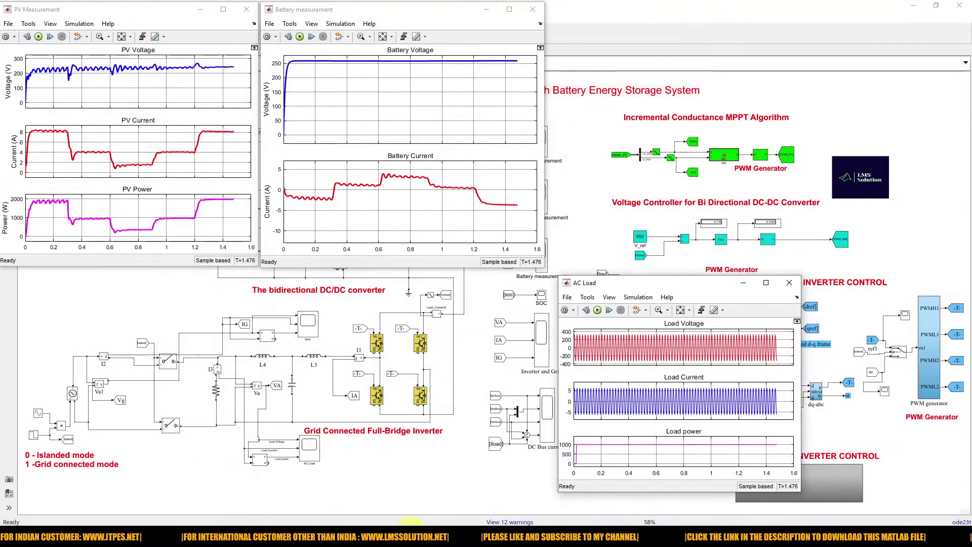
click(462, 509)
mouse_move(434, 526)
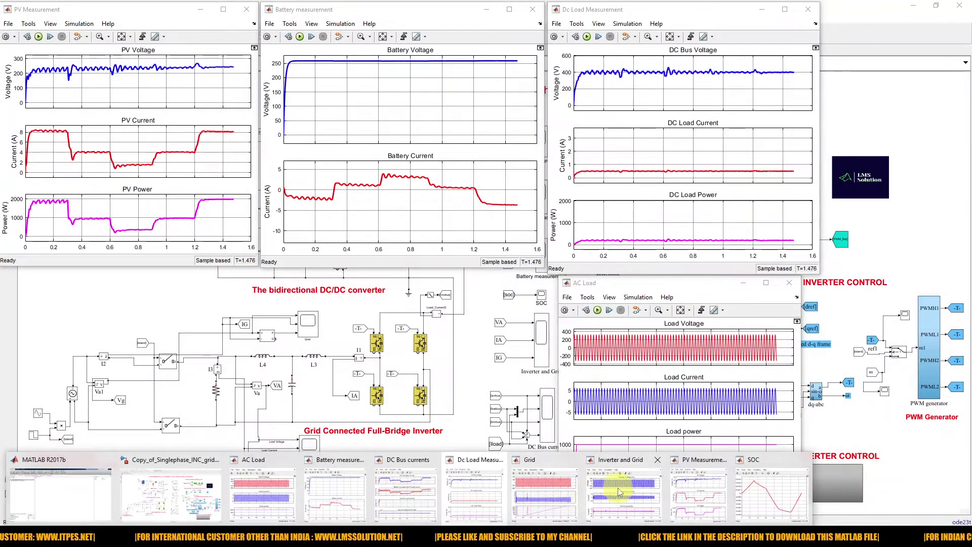
click(556, 494)
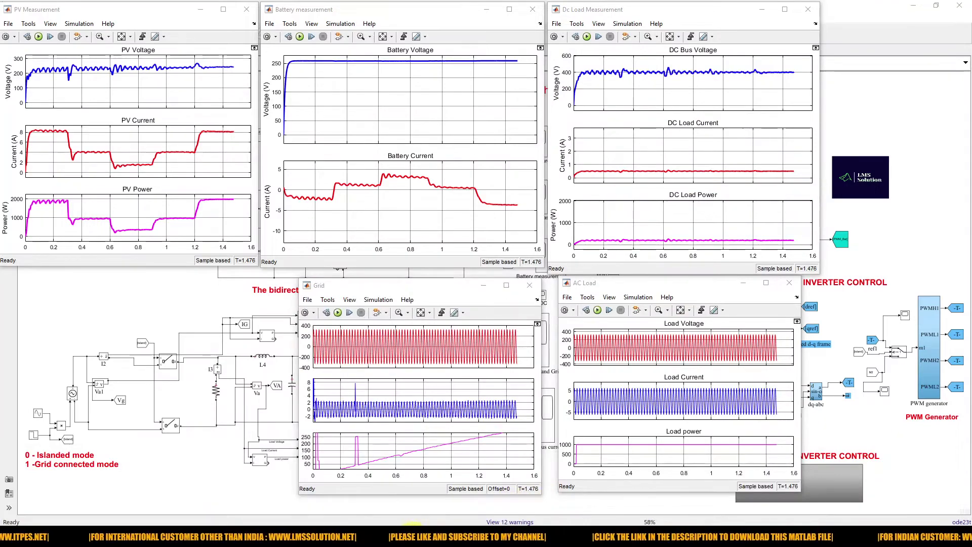
mouse_move(624, 522)
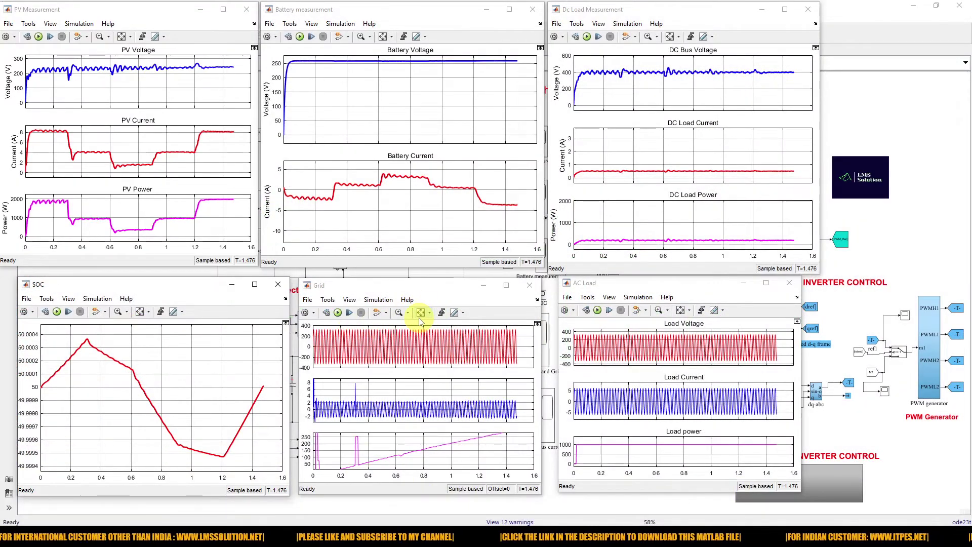
Step: Autoscale the Grid and AC Load scopes and run the simulation with the stepped mode selection
click(419, 314)
click(420, 314)
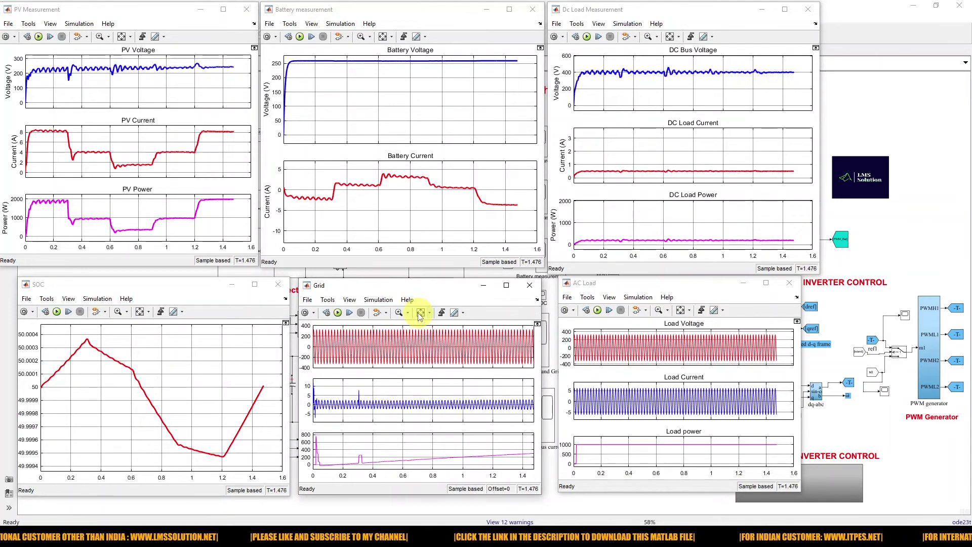
click(680, 310)
click(680, 310)
click(61, 39)
click(38, 37)
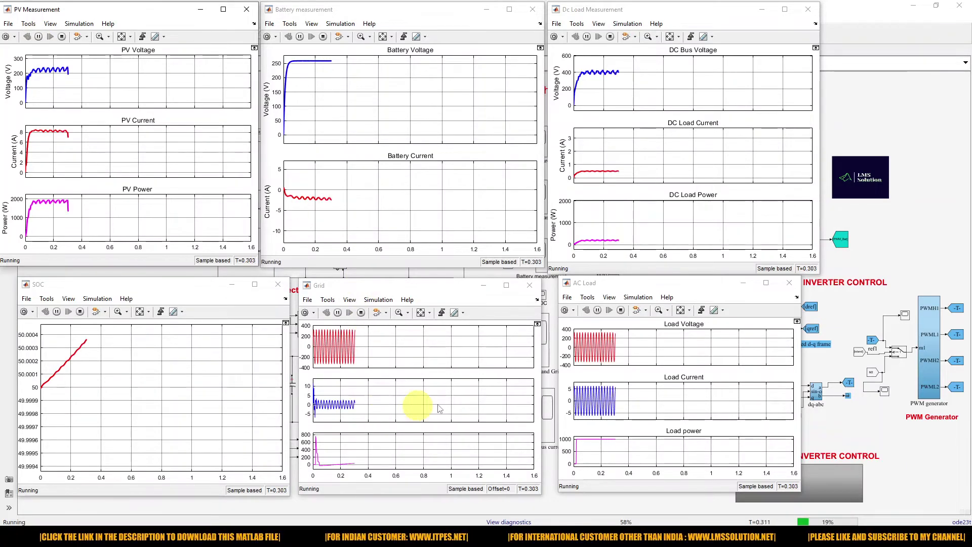
Step: Tick the three Grid scope plots with the pen
key(F9)
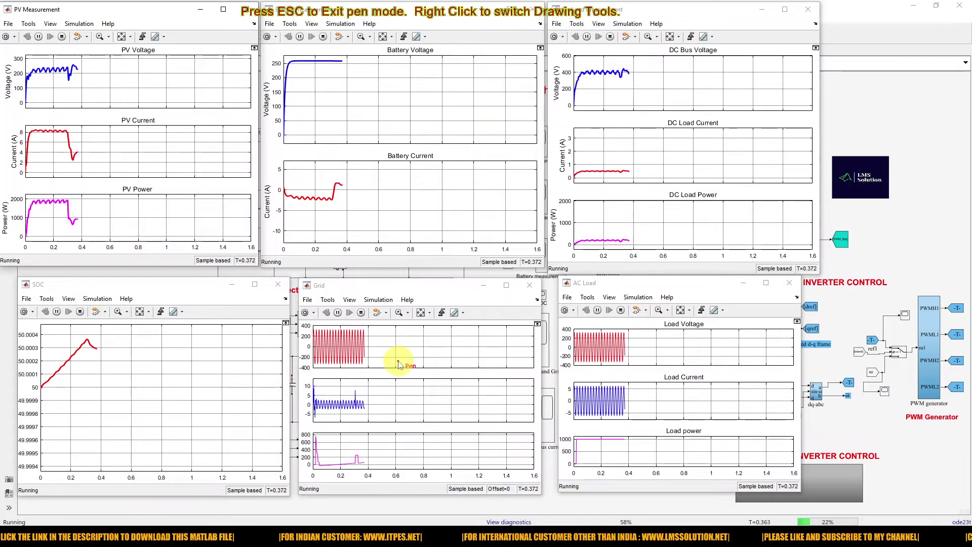
drag(390, 338, 417, 339)
drag(391, 403, 410, 404)
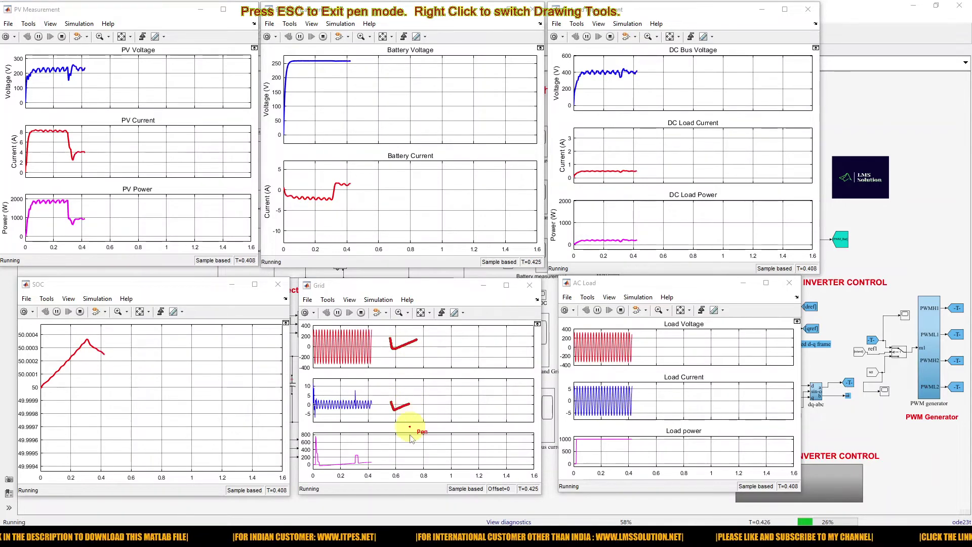
drag(384, 450, 421, 448)
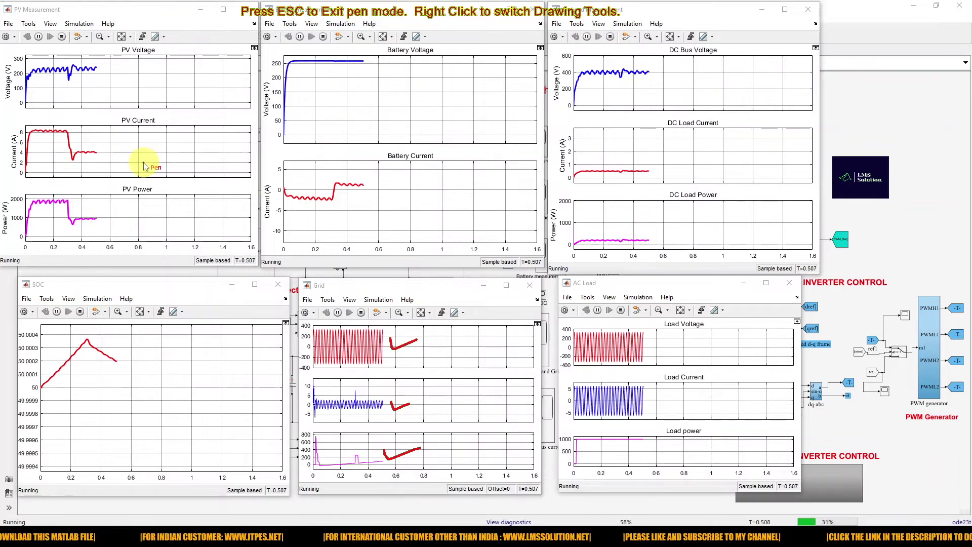
Step: Tick the PV voltage, current and power plots and the battery voltage and current plots with the pen
drag(156, 93, 182, 92)
drag(178, 137, 205, 136)
drag(180, 209, 212, 202)
drag(420, 90, 448, 97)
drag(444, 177, 486, 175)
Step: Tick all the Dc Load and AC Load scope plots and the SOC plot with the pen, and clear all the marks
drag(702, 87, 732, 80)
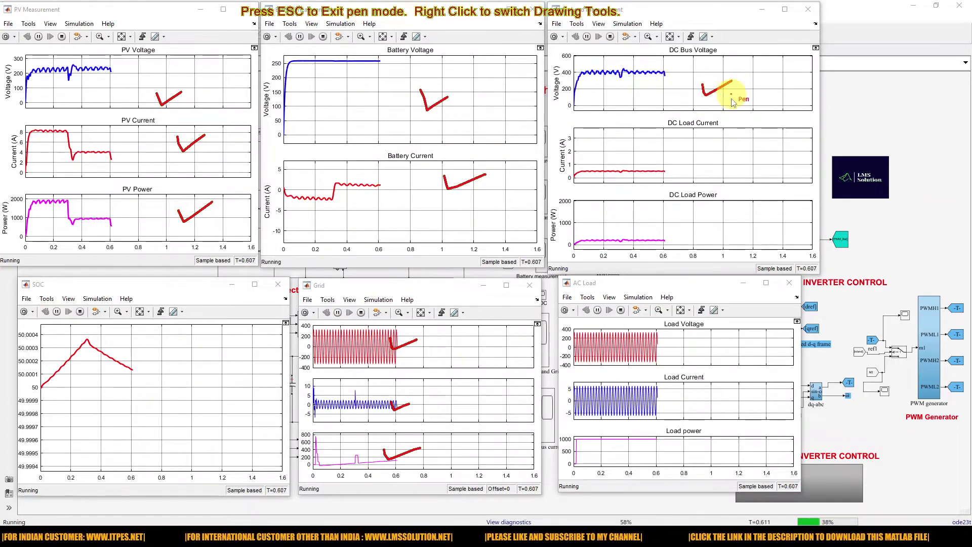
drag(719, 150, 758, 134)
drag(711, 225, 743, 221)
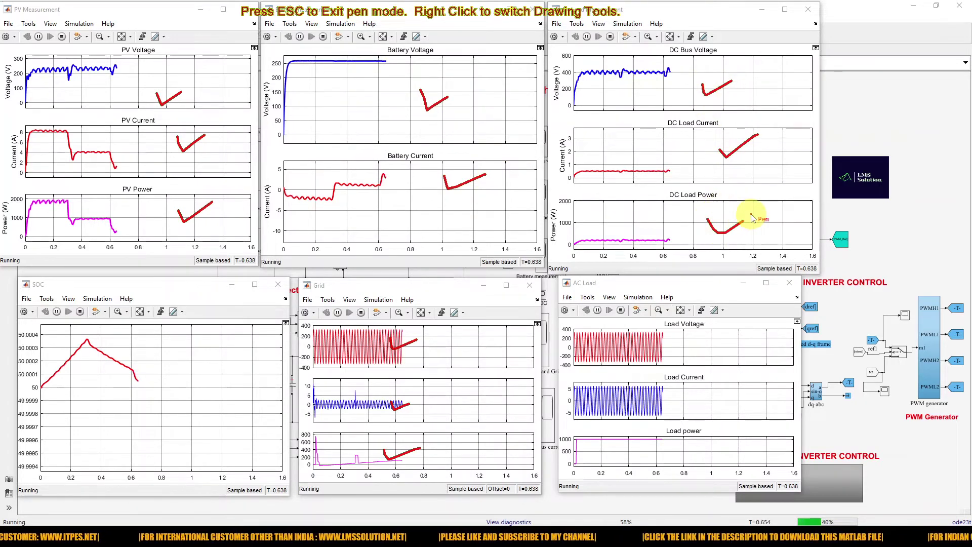
drag(692, 338, 720, 332)
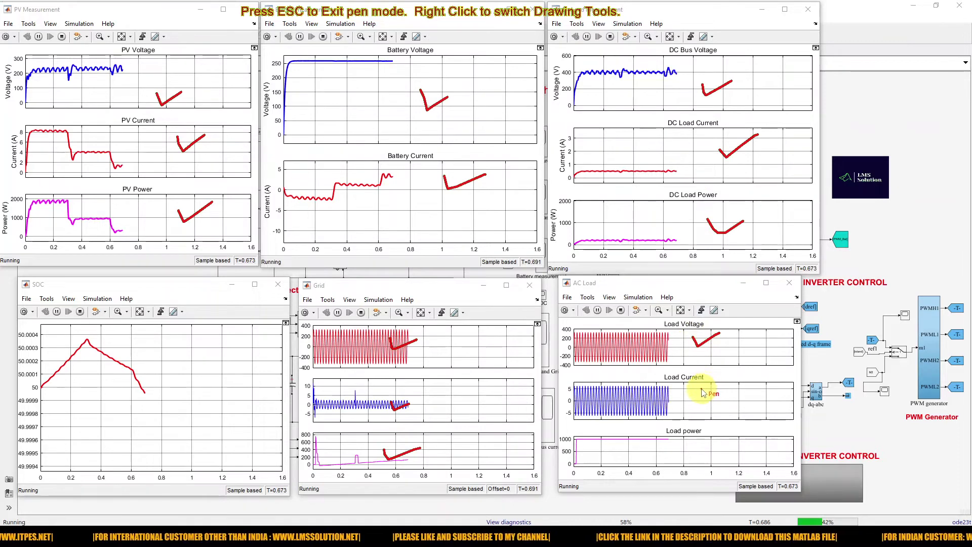
drag(709, 401, 725, 388)
drag(716, 439, 740, 431)
drag(212, 343, 236, 347)
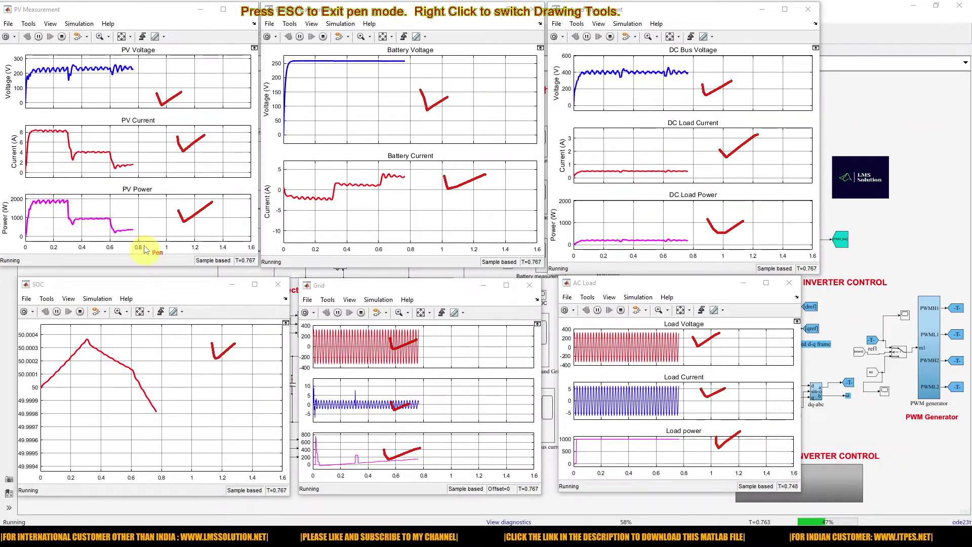
key(Escape)
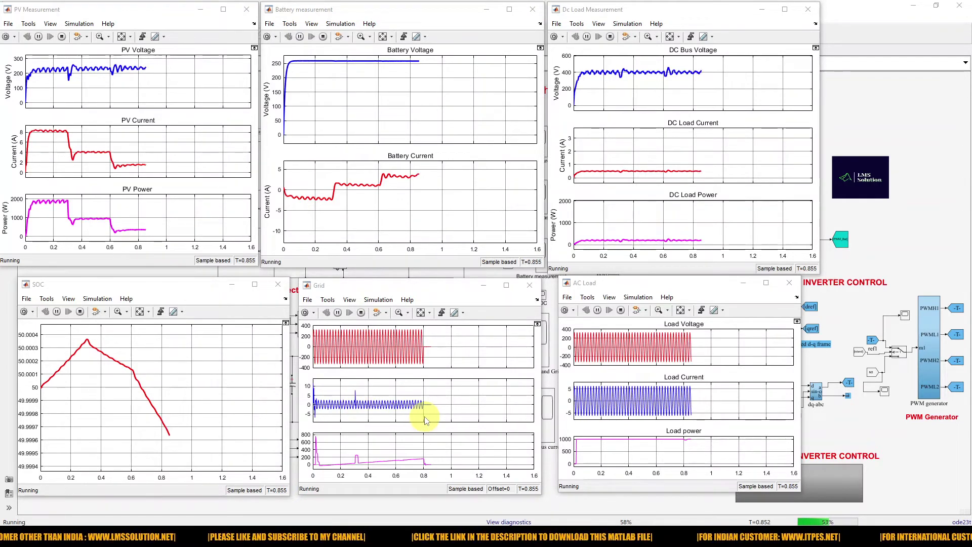
Step: Circle the first two Grid scope traces after 0.8 s with the pen, and clear the marks
key(F8)
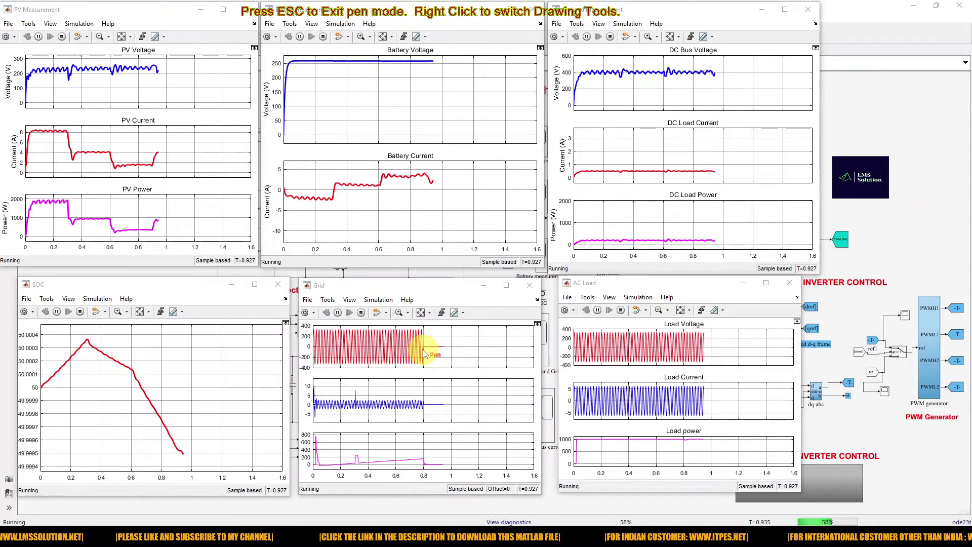
mouse_move(424, 353)
mouse_down()
mouse_move(476, 345)
mouse_move(451, 334)
mouse_move(423, 347)
mouse_up()
mouse_move(458, 400)
mouse_down()
mouse_move(420, 408)
mouse_move(446, 416)
mouse_move(478, 407)
mouse_move(444, 393)
mouse_up()
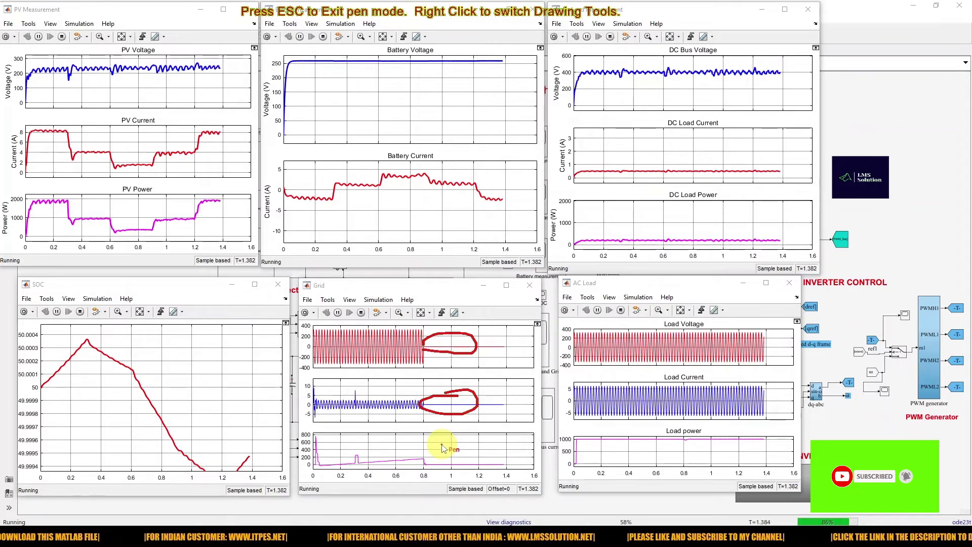
key(Escape)
Step: Mark the DC Load Power, Load Current, Load power and first two Grid plots around 0.8 s with the pen, and clear the marks
click(696, 236)
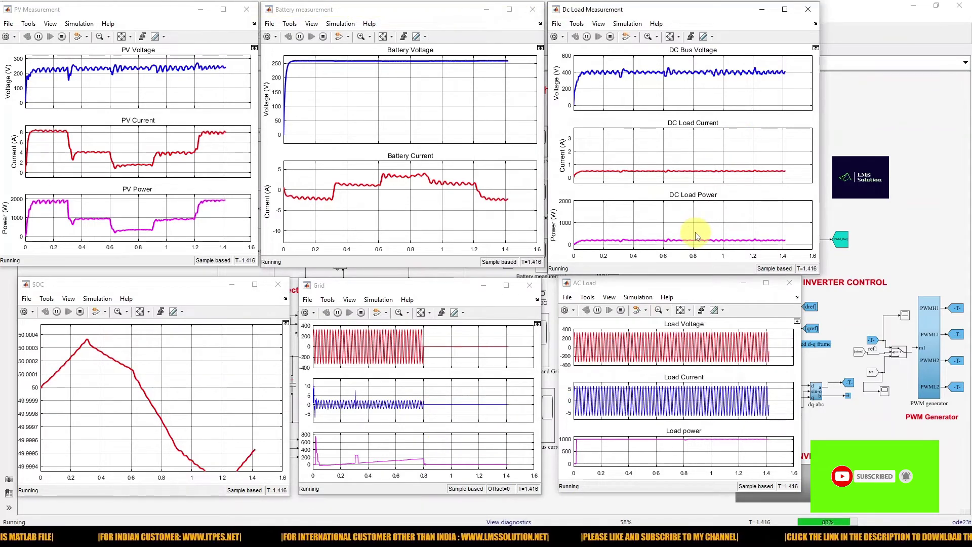
key(F9)
drag(677, 223, 722, 220)
mouse_move(675, 404)
mouse_down()
mouse_move(690, 413)
mouse_move(711, 399)
mouse_up()
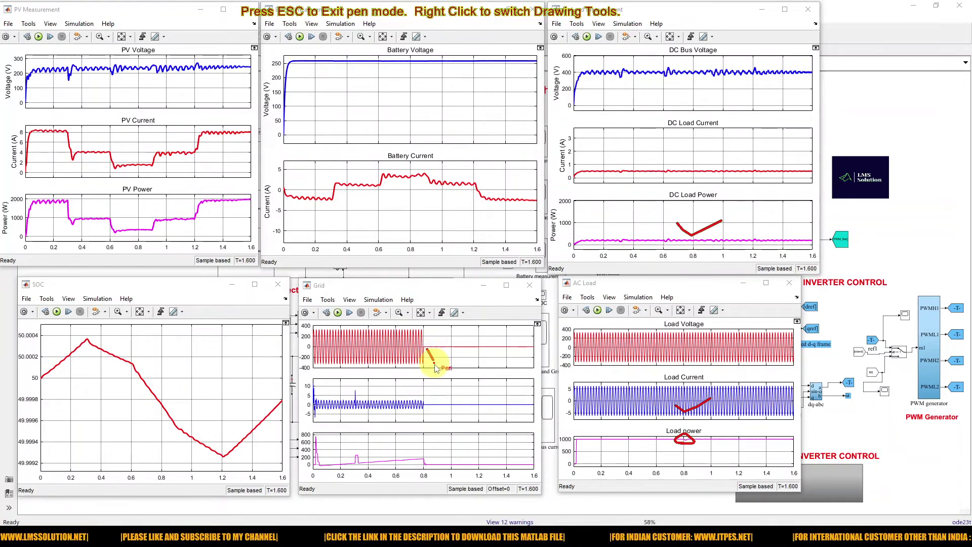
drag(424, 407, 431, 421)
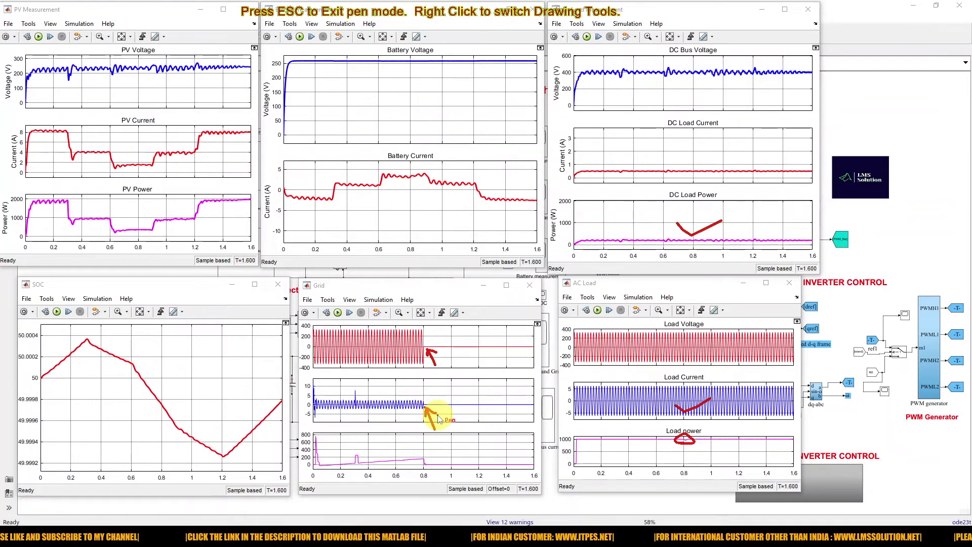
key(Escape)
Step: Return to the model and set the mode selection Step block's initial value to 0 and final value to 1
click(930, 222)
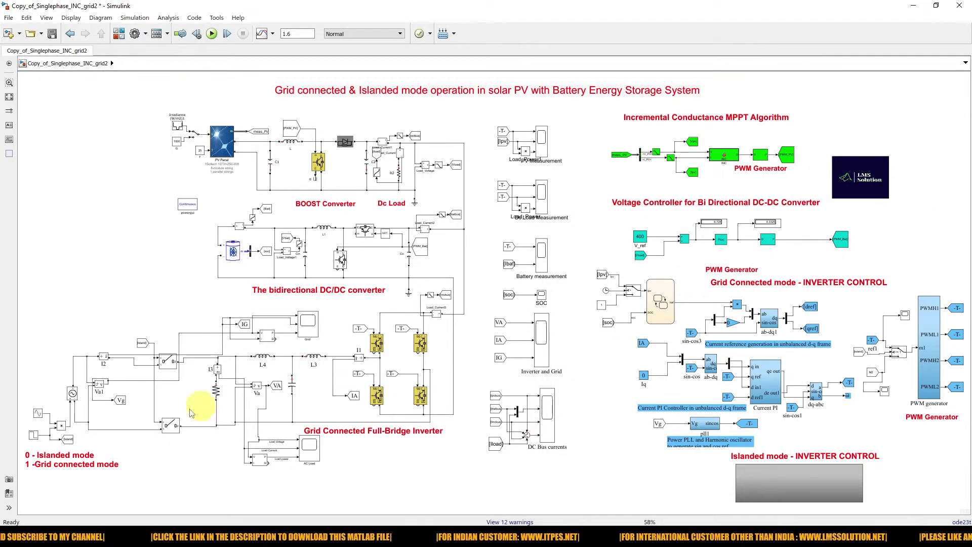
double_click(34, 434)
click(63, 424)
click(62, 451)
key(BackSpace)
text(1)
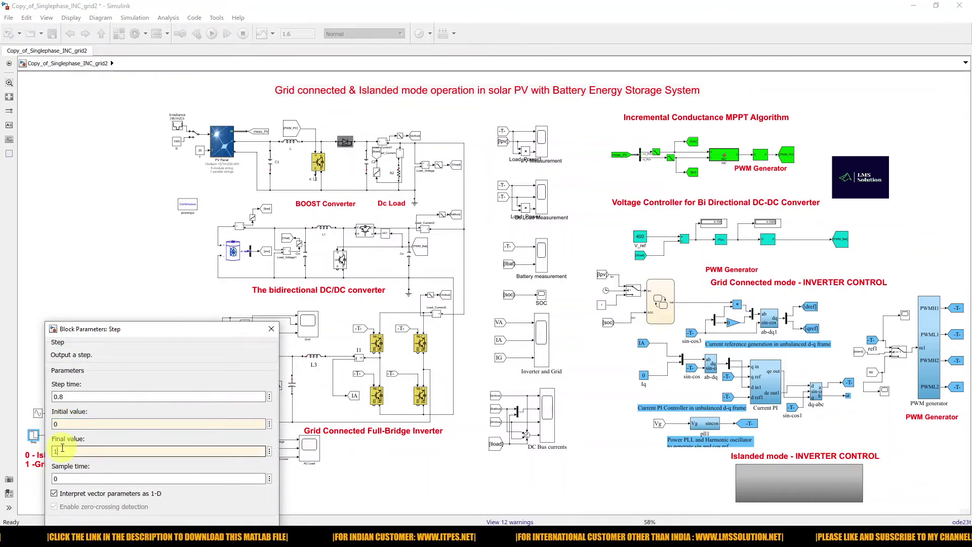
drag(122, 328, 129, 293)
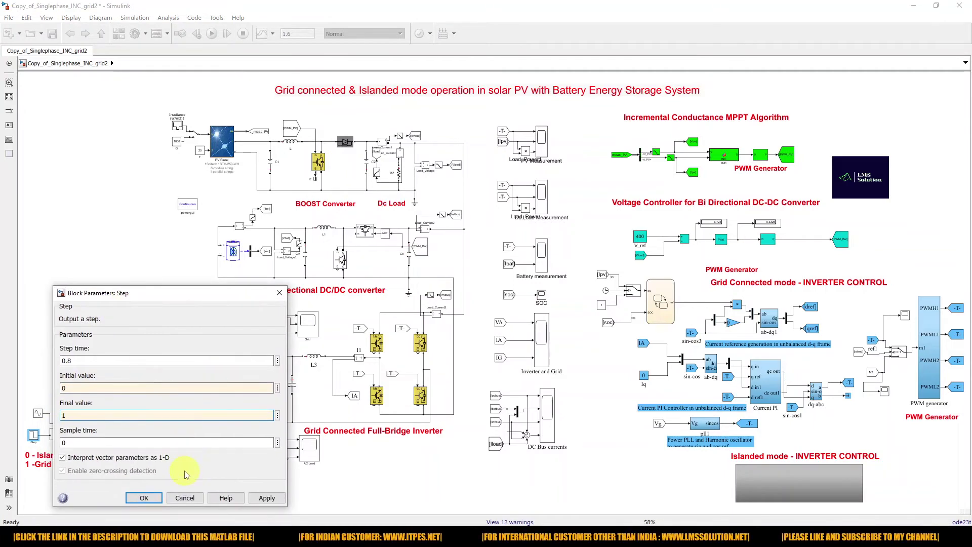
click(144, 498)
Step: Run the simulation and bring up the PV, AC Load, Battery, Dc Load, SOC and Grid scopes
click(213, 34)
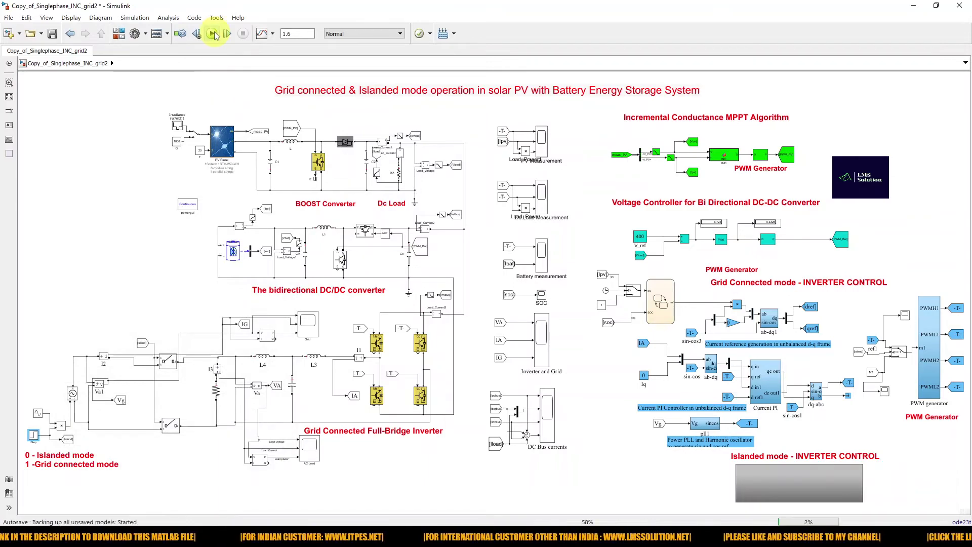
mouse_move(407, 537)
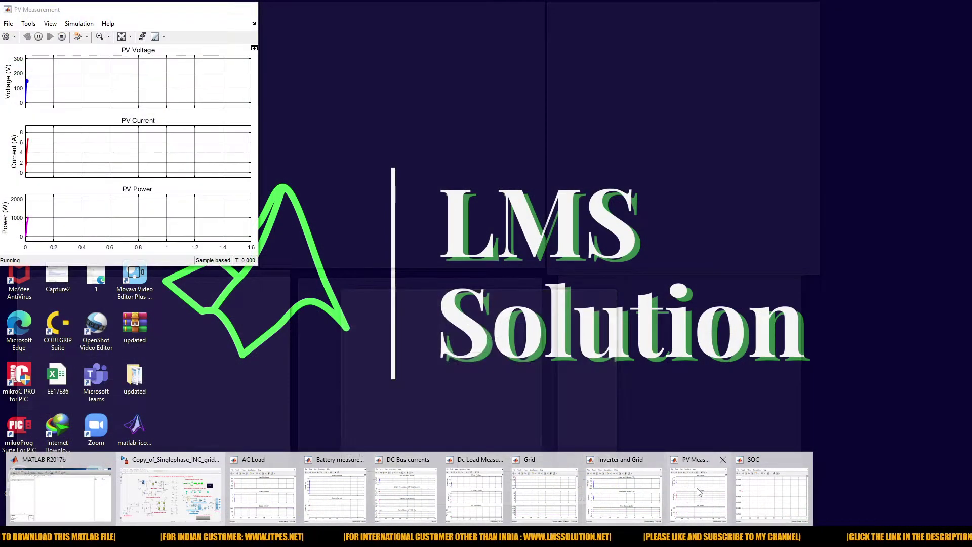
click(699, 493)
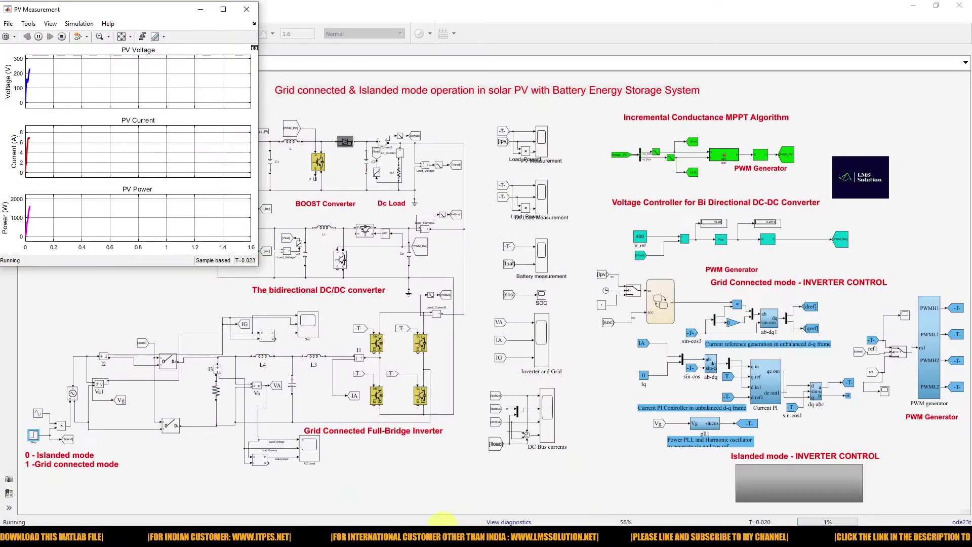
mouse_move(459, 532)
click(269, 527)
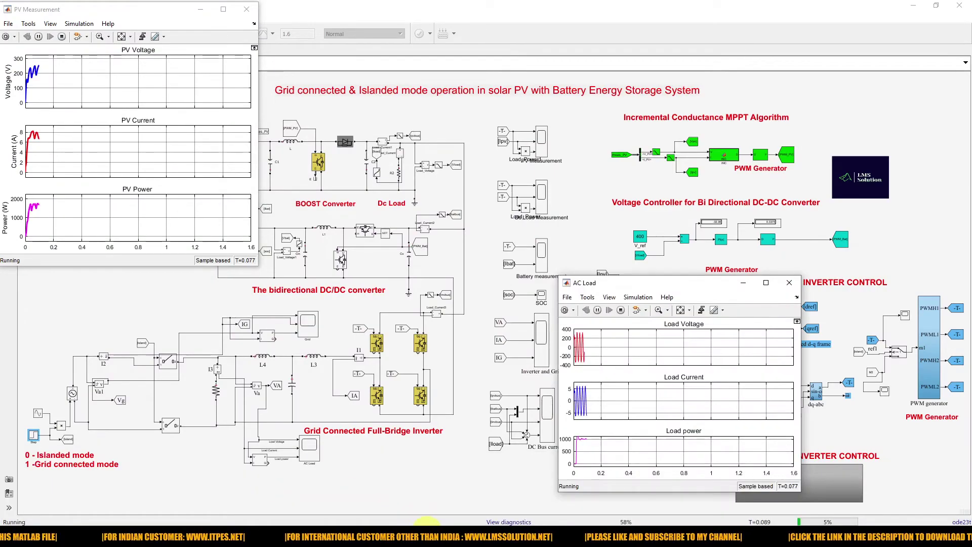
mouse_move(427, 532)
click(334, 486)
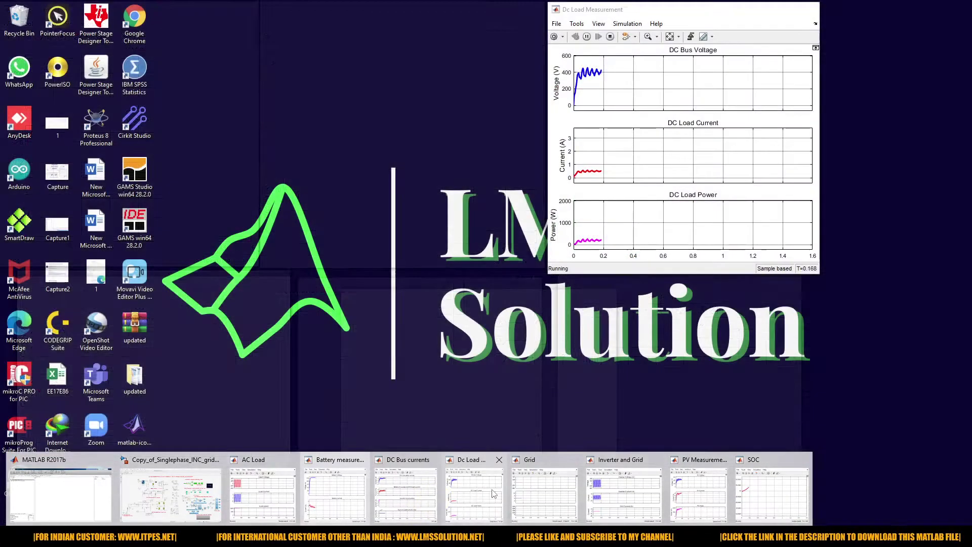
click(476, 491)
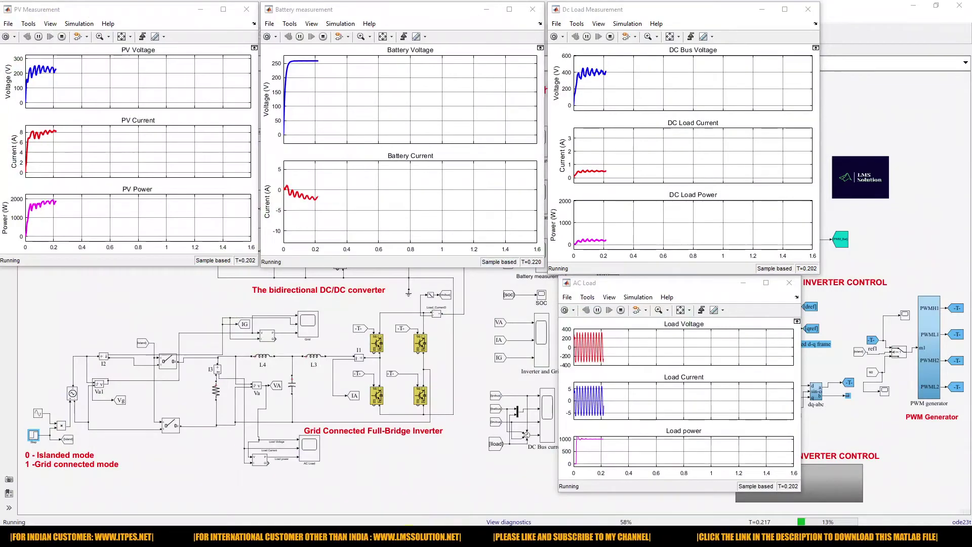
mouse_move(679, 531)
click(739, 499)
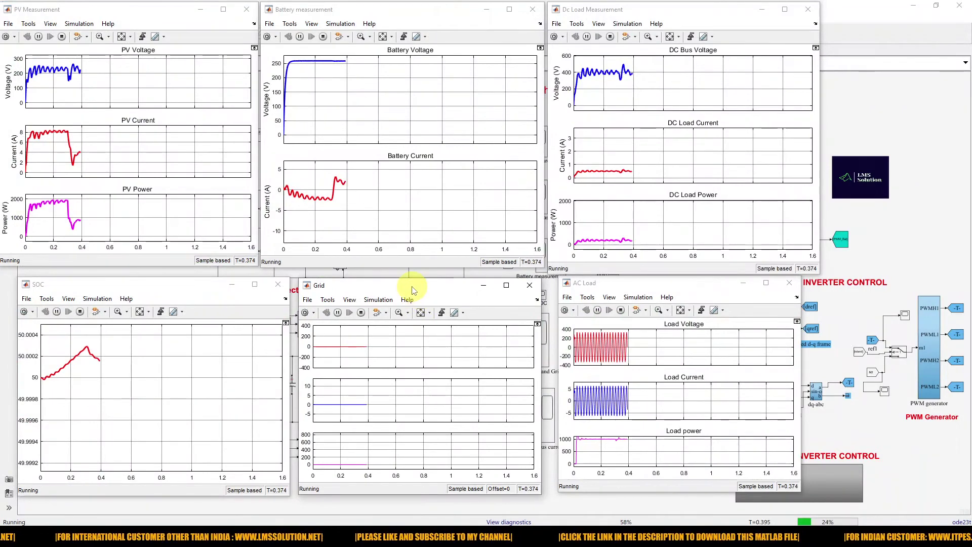
Step: Tick the first two Grid plots, DC Load Power and Load Current, point an arrow at 0.8 s on the first Grid plot, and clear the marks
key(ctrl+p)
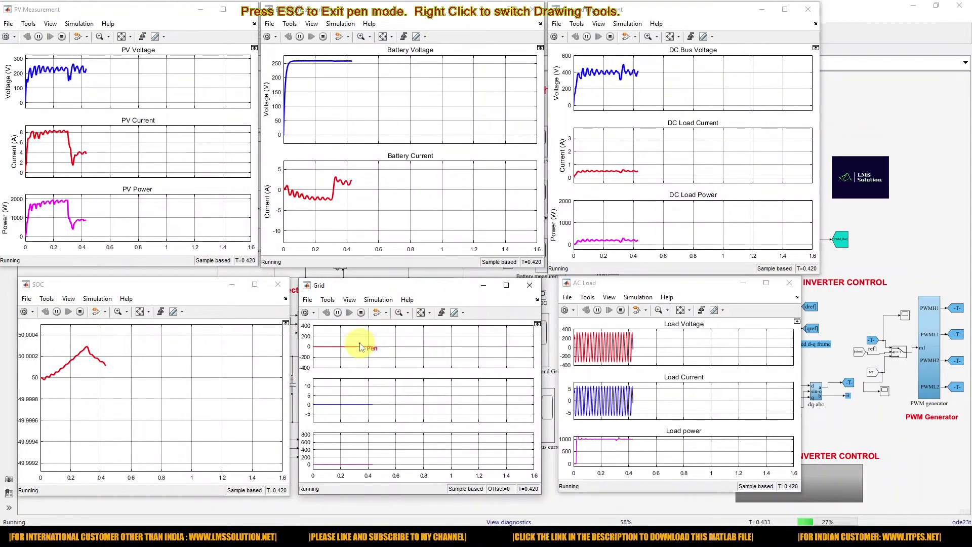
drag(329, 341, 342, 337)
mouse_move(330, 398)
mouse_down()
mouse_move(339, 407)
mouse_move(344, 400)
mouse_up()
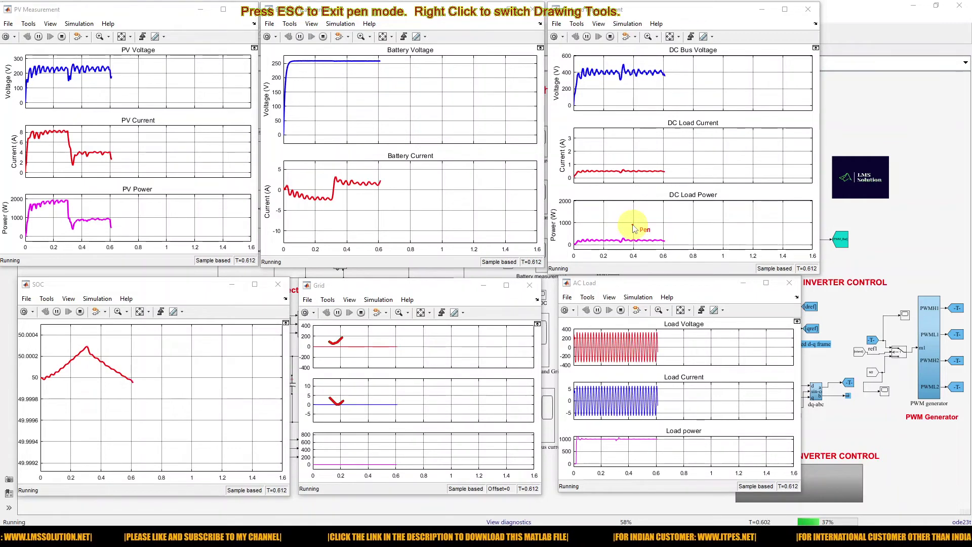
drag(631, 229, 661, 224)
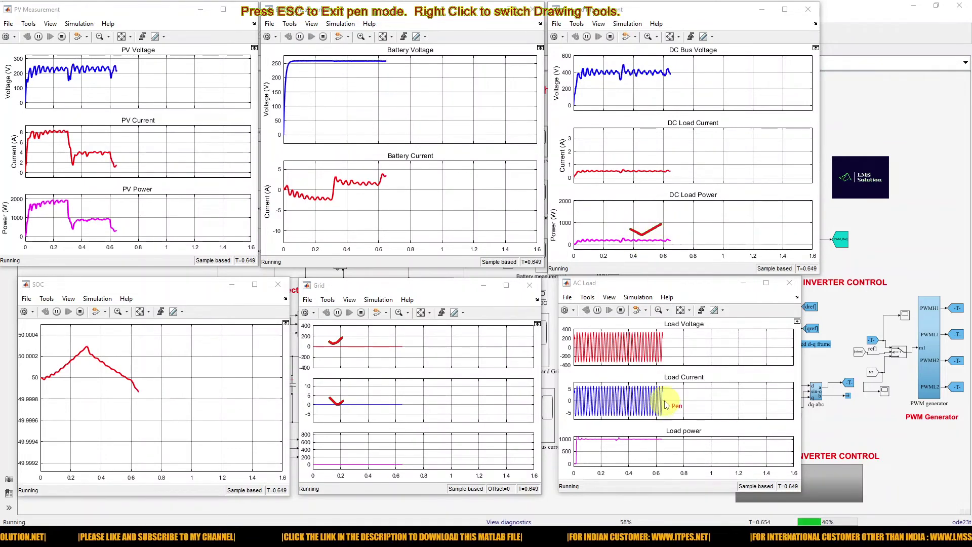
mouse_move(652, 406)
mouse_down()
mouse_move(664, 422)
mouse_move(712, 398)
mouse_up()
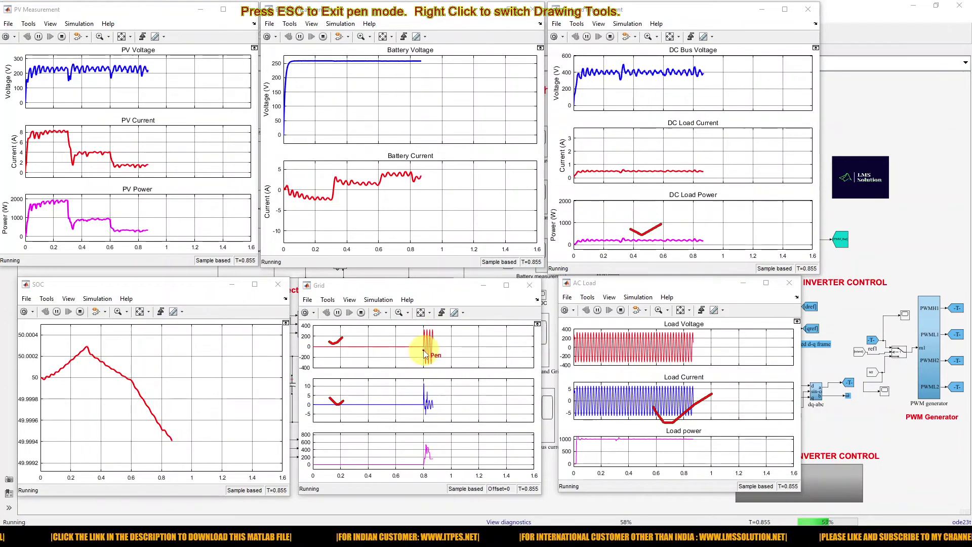
drag(406, 375, 422, 348)
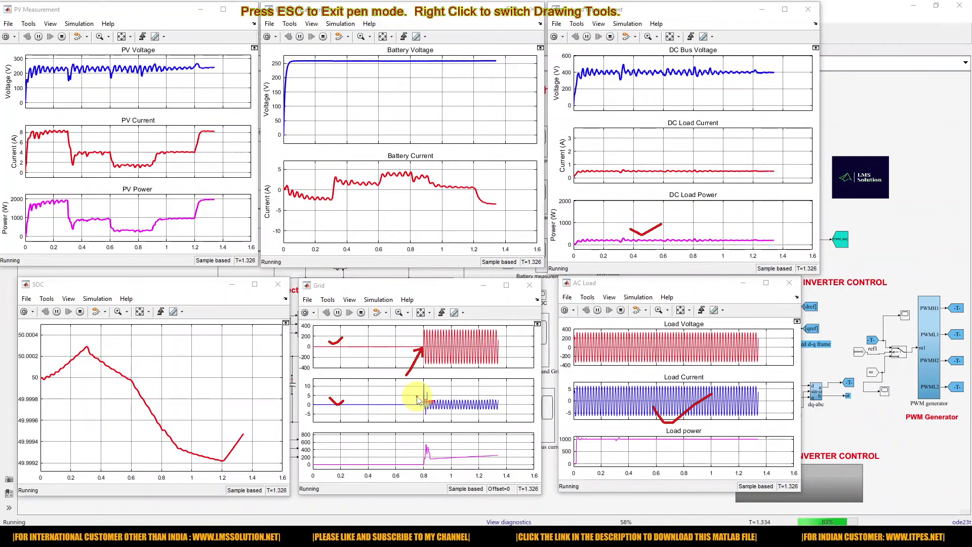
key(Escape)
Step: Return to the model and circle the control block with its Ipv and SOC inputs, beside the inverter control section, with the pen
click(902, 246)
key(F11)
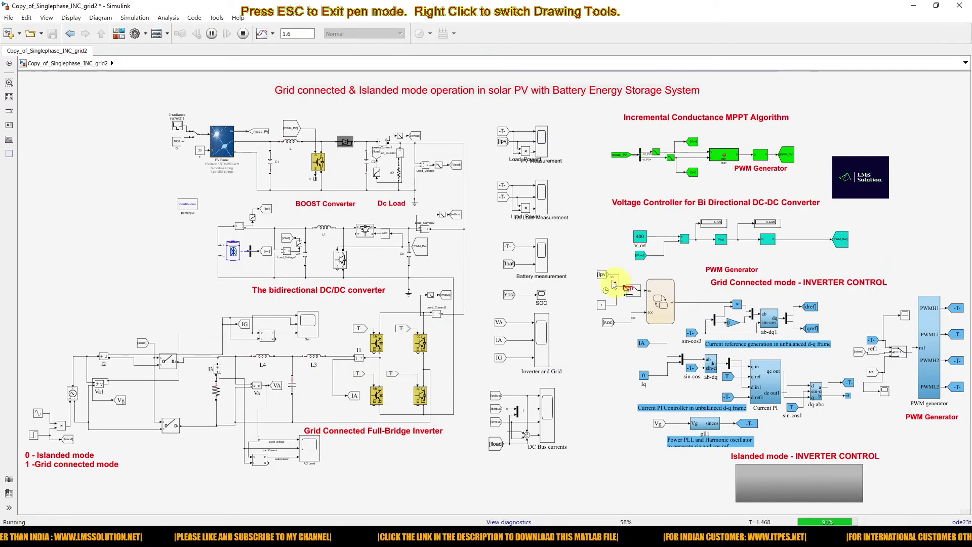
mouse_move(594, 262)
mouse_down()
mouse_move(580, 322)
mouse_move(607, 341)
mouse_move(665, 337)
mouse_move(679, 293)
mouse_move(658, 259)
mouse_move(594, 262)
mouse_up()
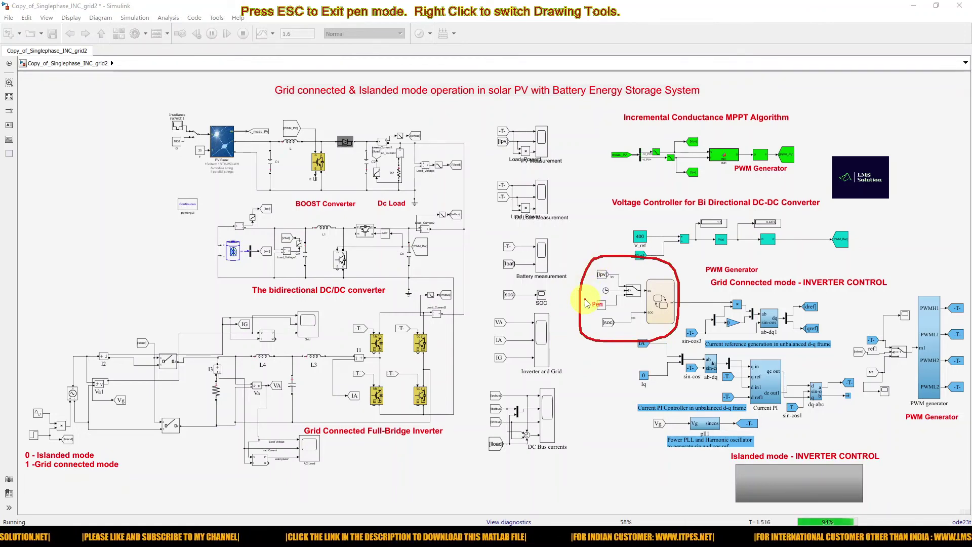